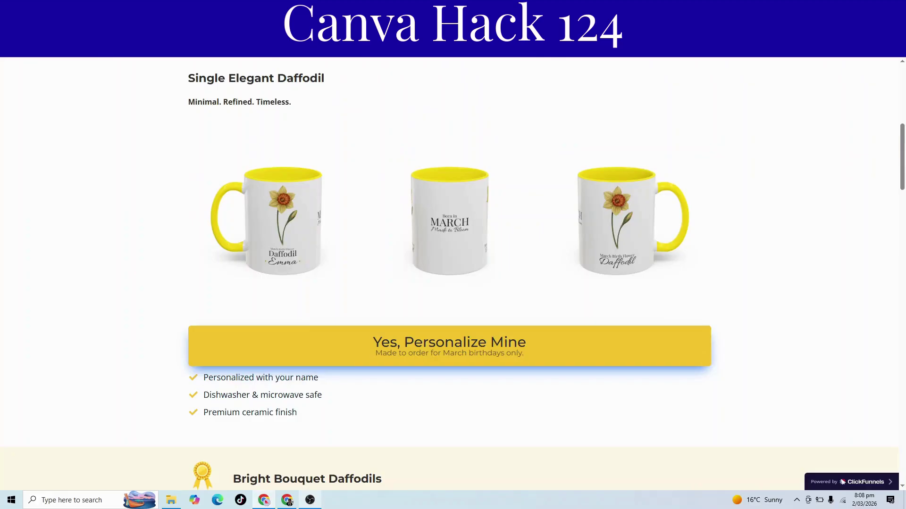
# Open the bataastore.com/march-borns link from the Facebook post and look through the daffodil mug styles on the sales page.
pyautogui.click(227, 10)
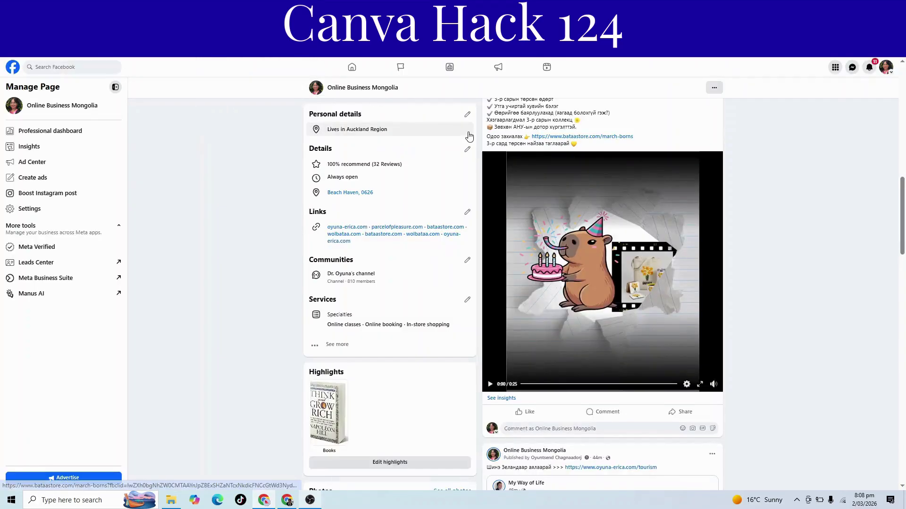
pyautogui.scroll(2, 488, 149)
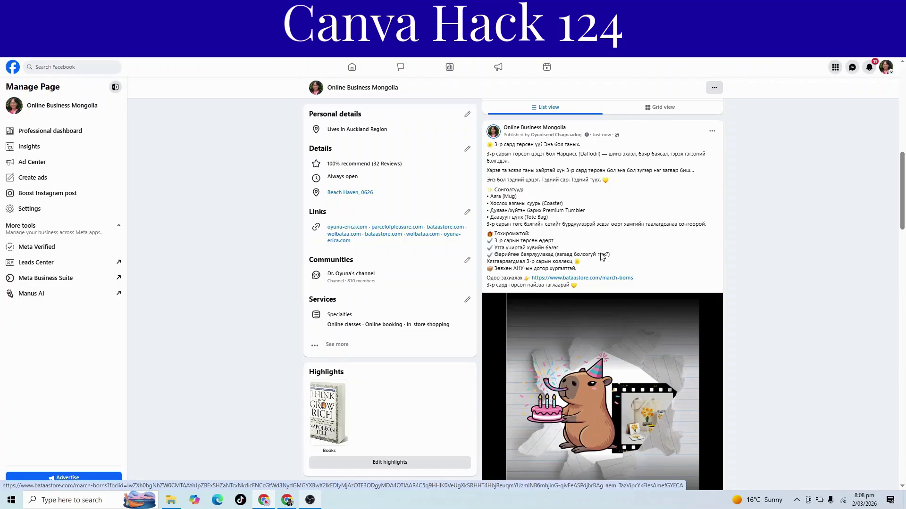
pyautogui.click(585, 279)
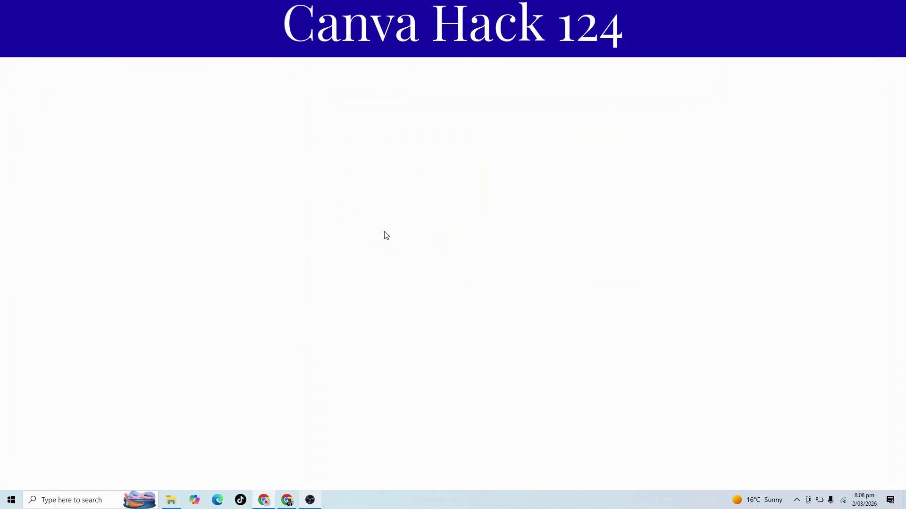
pyautogui.scroll(-6, 385, 235)
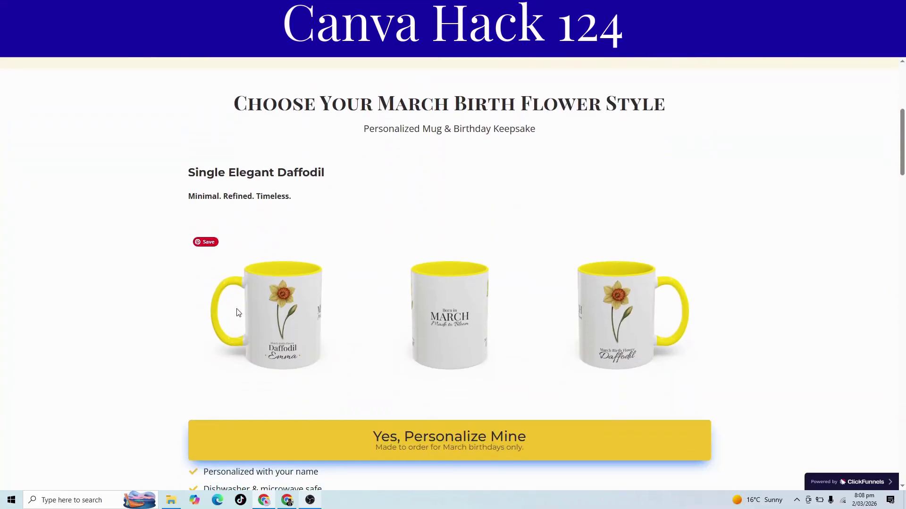
pyautogui.scroll(-9, 239, 312)
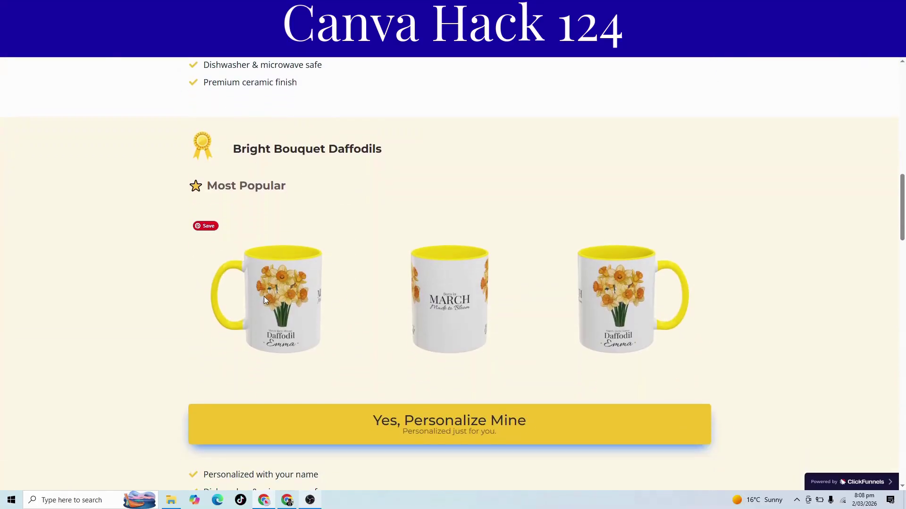
pyautogui.scroll(-7, 324, 302)
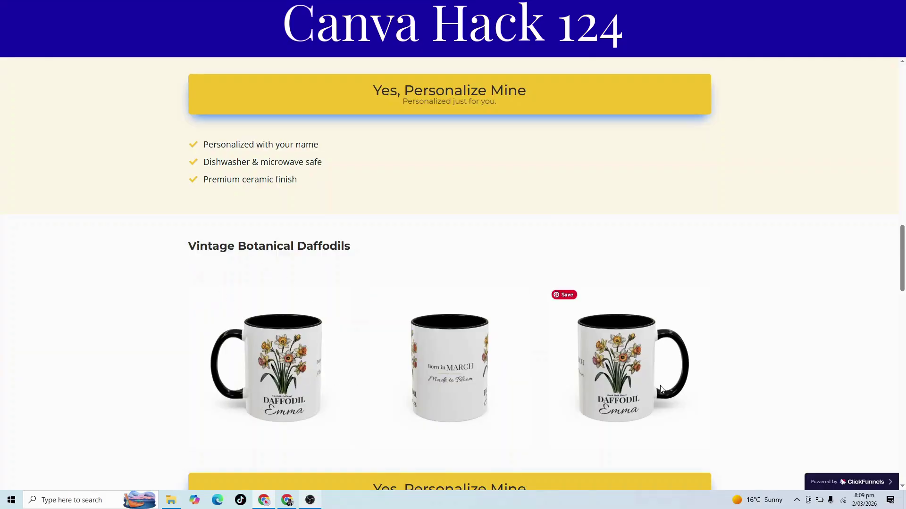
pyautogui.scroll(-1, 358, 276)
pyautogui.scroll(-3, 358, 276)
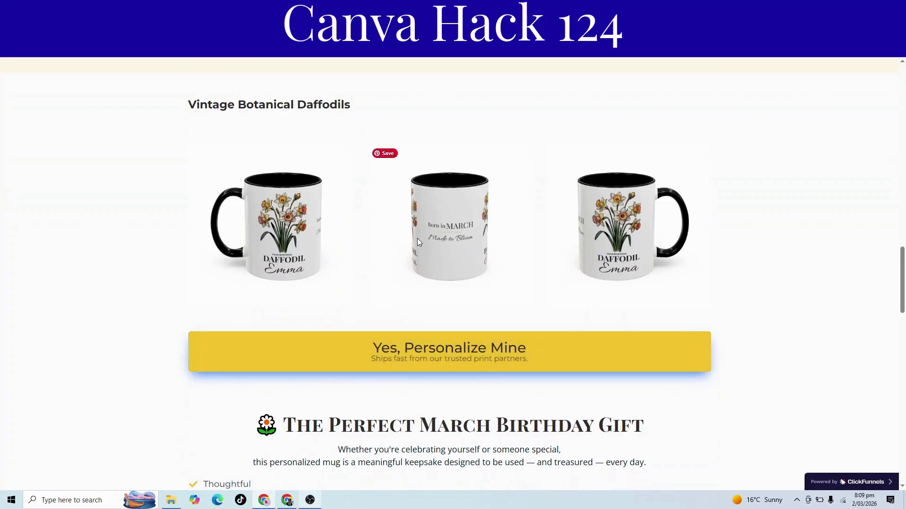
pyautogui.scroll(-2, 381, 324)
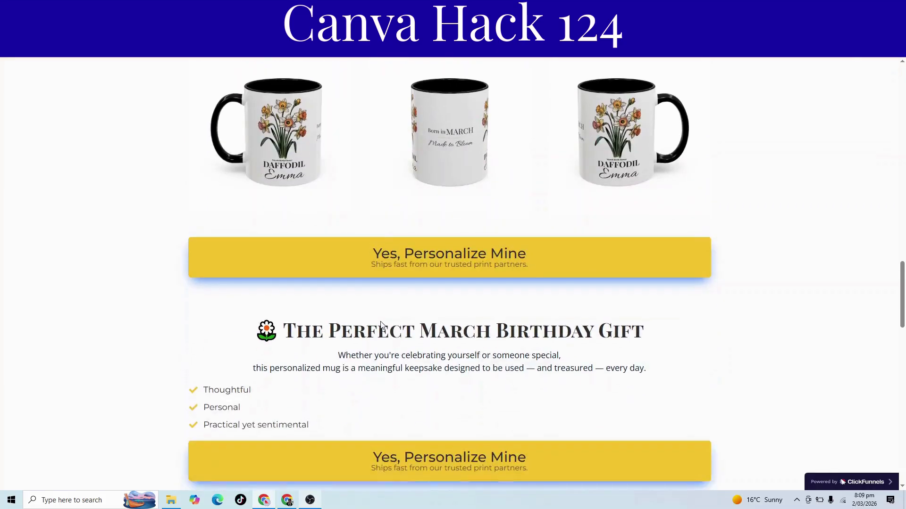
# Return to the Facebook post, watch its March birthday video in an enlarged view, and close the video.
pyautogui.hotkey('alt', 'Tab')
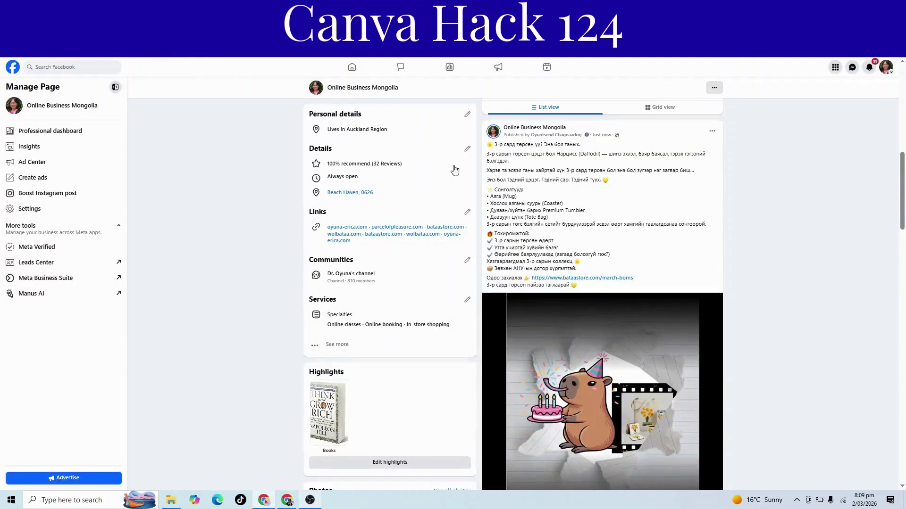
pyautogui.scroll(-3, 616, 359)
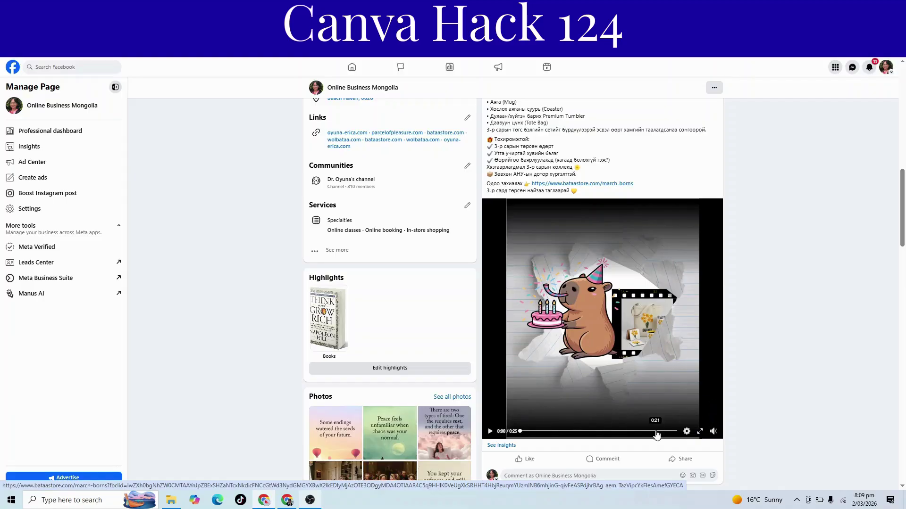
pyautogui.click(701, 433)
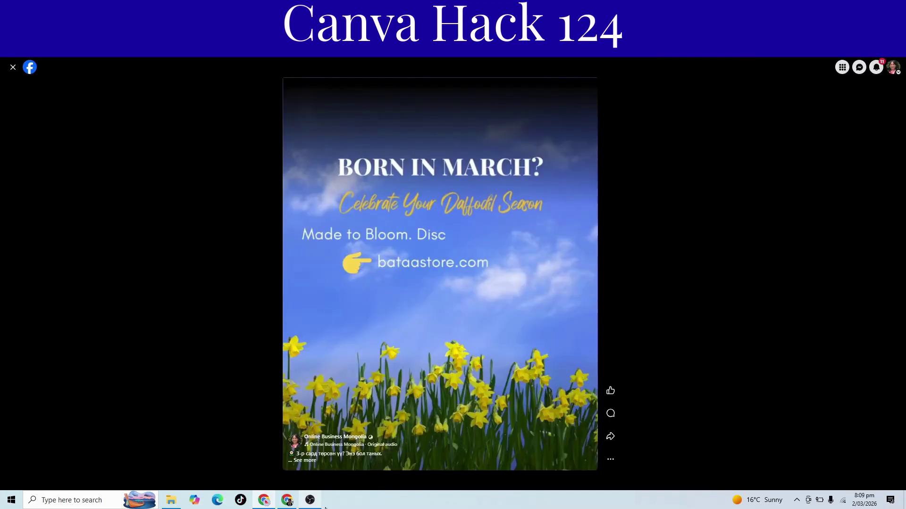
pyautogui.press('Escape')
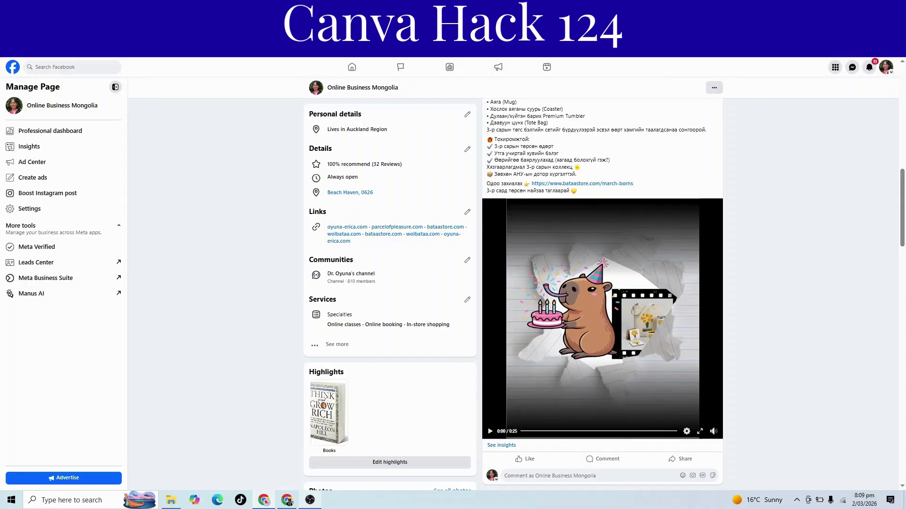
# Switch to Canva and create a blank custom-size design of 1080 × 1350 px.
pyautogui.hotkey('ctrl', 'Tab')
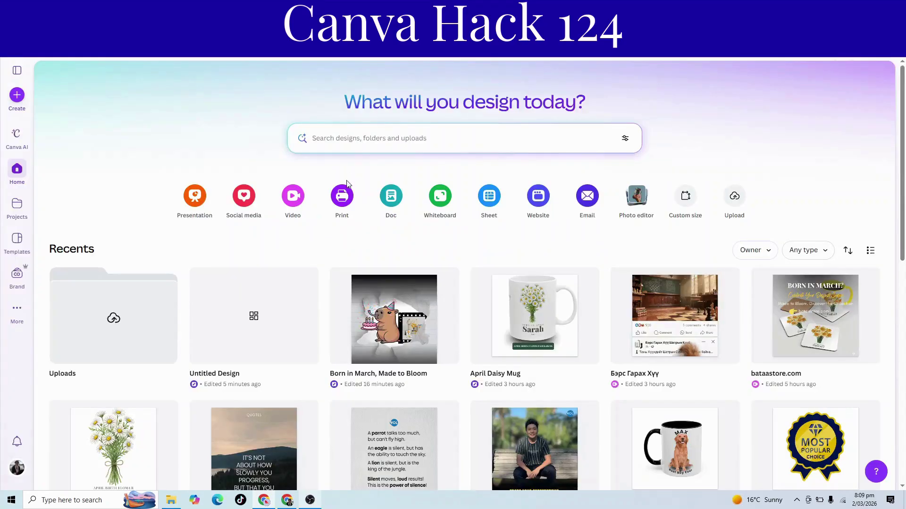
pyautogui.click(685, 197)
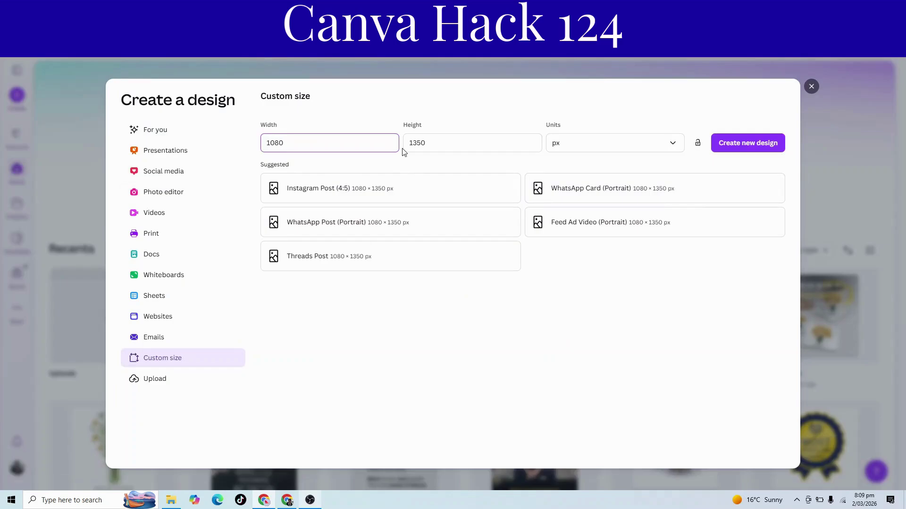
pyautogui.click(726, 144)
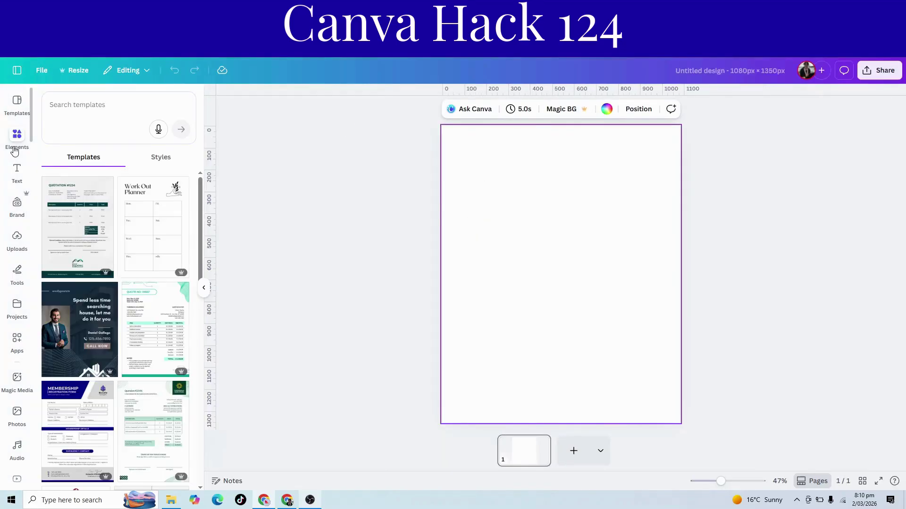
# Add the recently used Medium Format Frame Rectangle Landscape, shrink it, and place it near the page's upper-left corner.
pyautogui.click(15, 150)
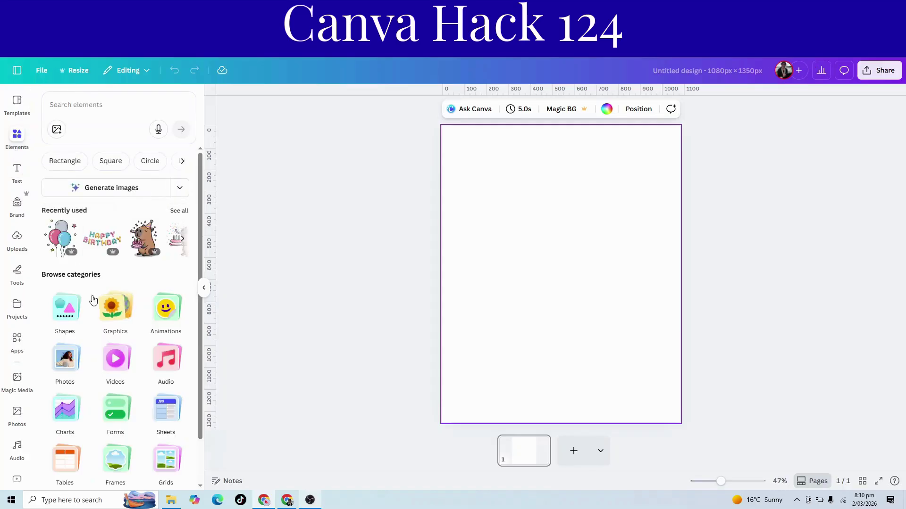
pyautogui.click(178, 211)
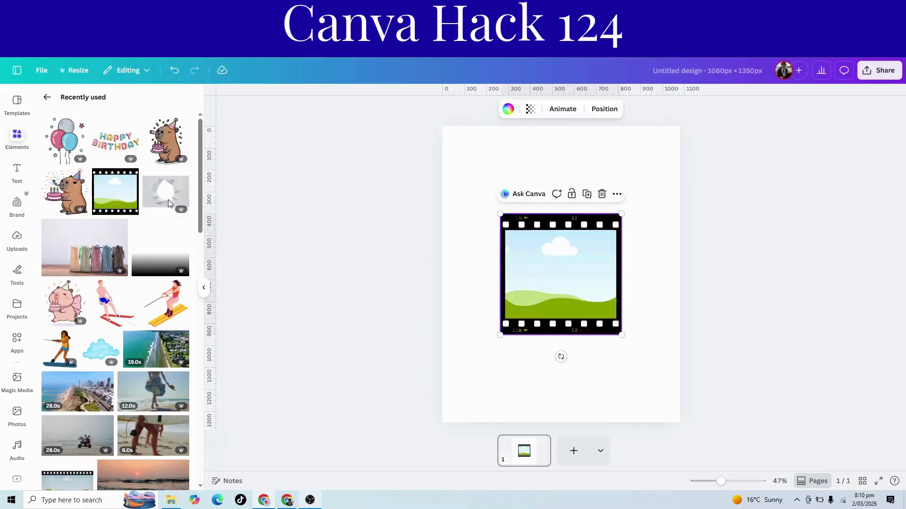
pyautogui.click(130, 177)
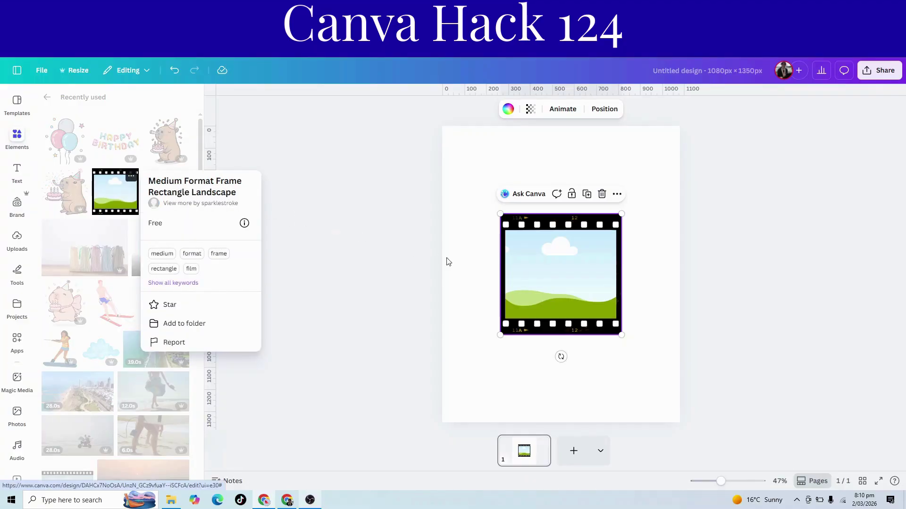
pyautogui.moveTo(501, 336); pyautogui.dragTo(600, 269)
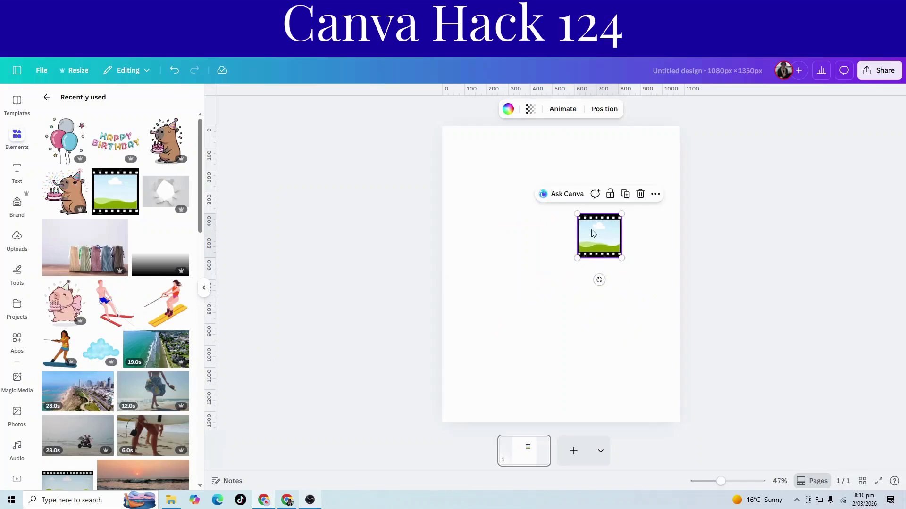
pyautogui.moveTo(603, 223); pyautogui.dragTo(486, 175)
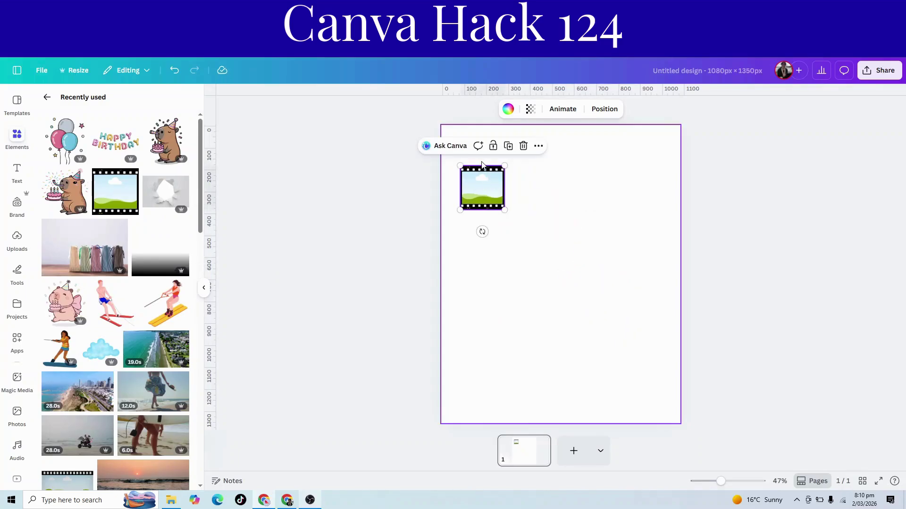
# Duplicate the film frame into an edge-to-edge horizontal row of five, and scale the whole row down together.
pyautogui.click(508, 146)
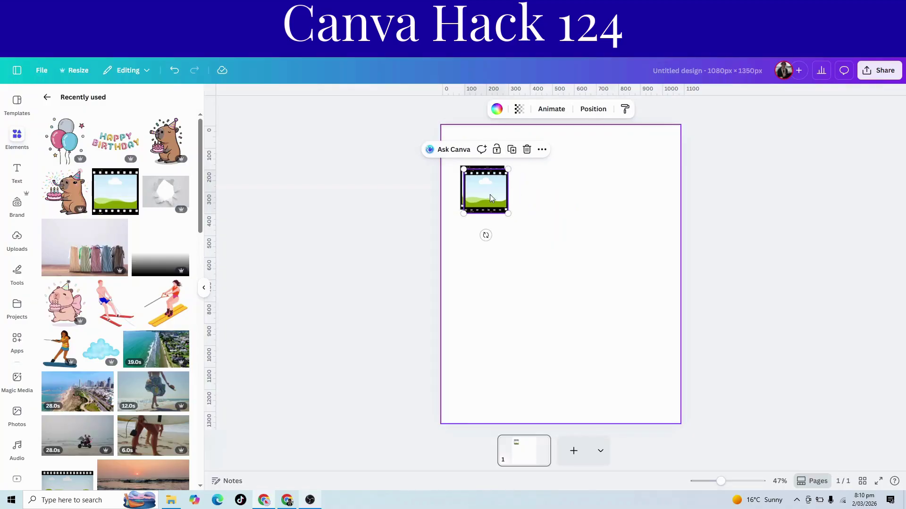
pyautogui.moveTo(493, 196); pyautogui.dragTo(523, 198)
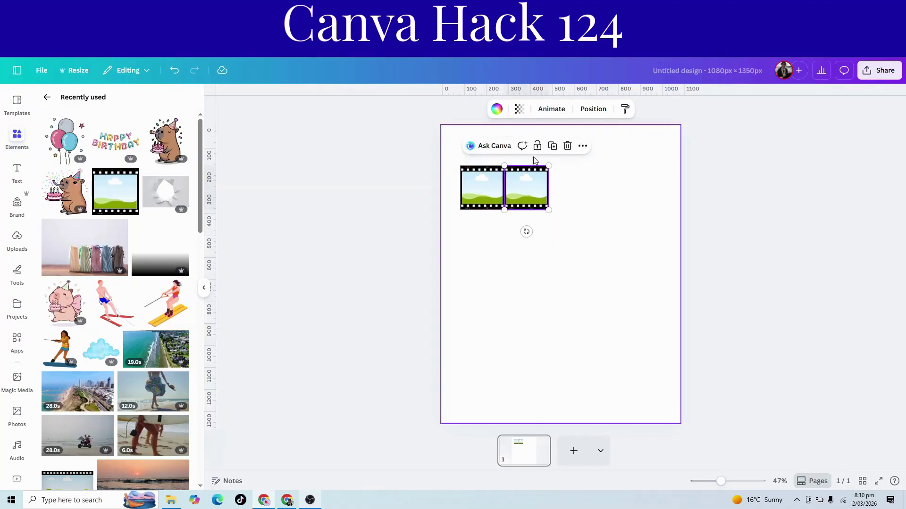
pyautogui.click(552, 145)
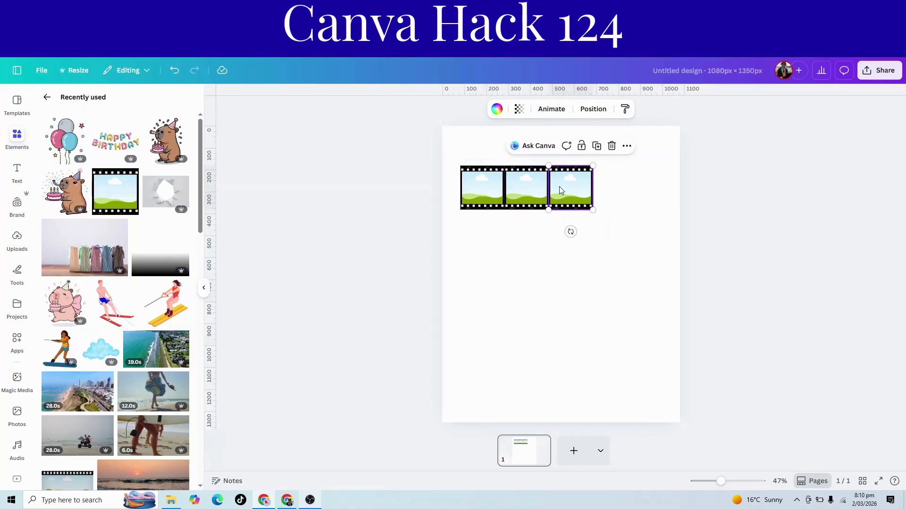
pyautogui.click(596, 146)
pyautogui.click(641, 147)
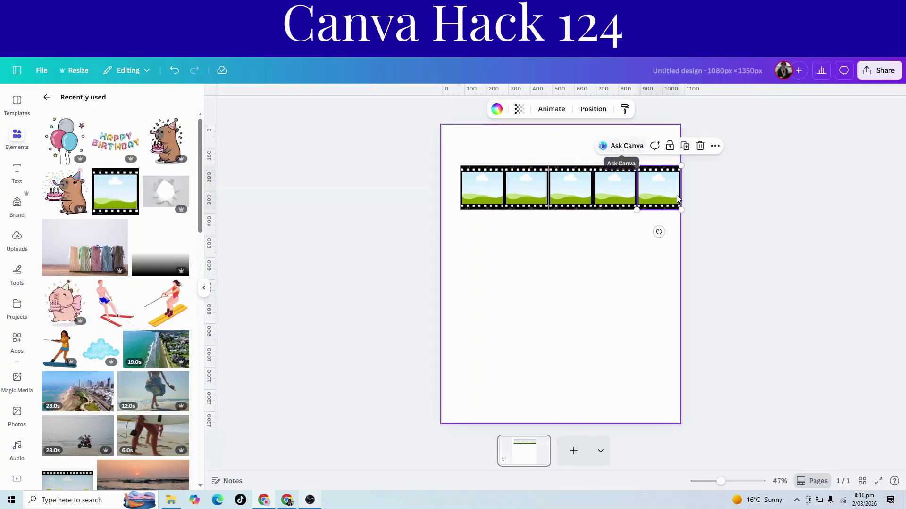
pyautogui.moveTo(434, 192); pyautogui.dragTo(600, 193)
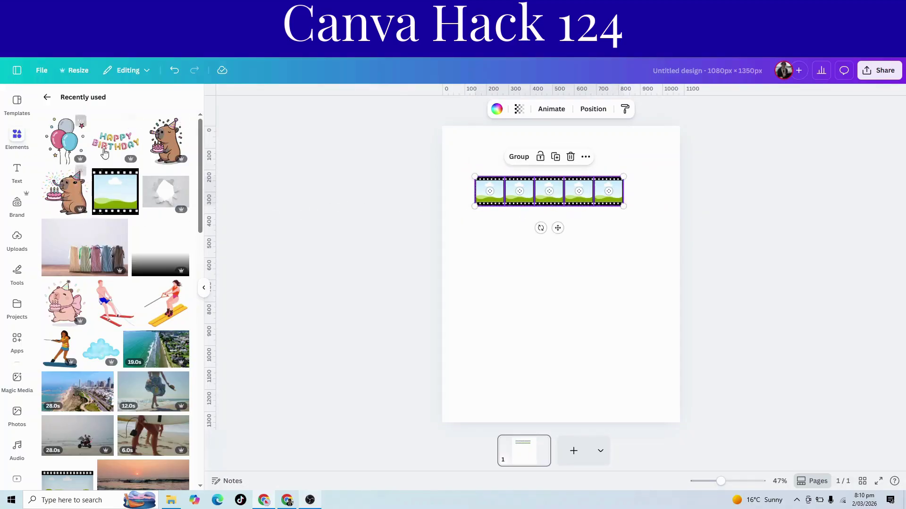
# Add the Cartoon Capybara Celebrating Birthday with Cake graphic, shrink it, and place it at the film strip's left end.
pyautogui.click(66, 200)
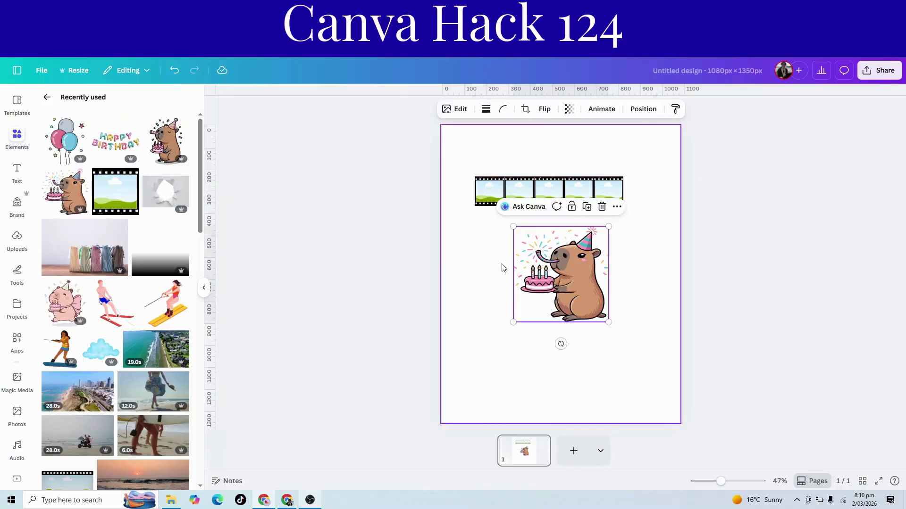
pyautogui.click(81, 177)
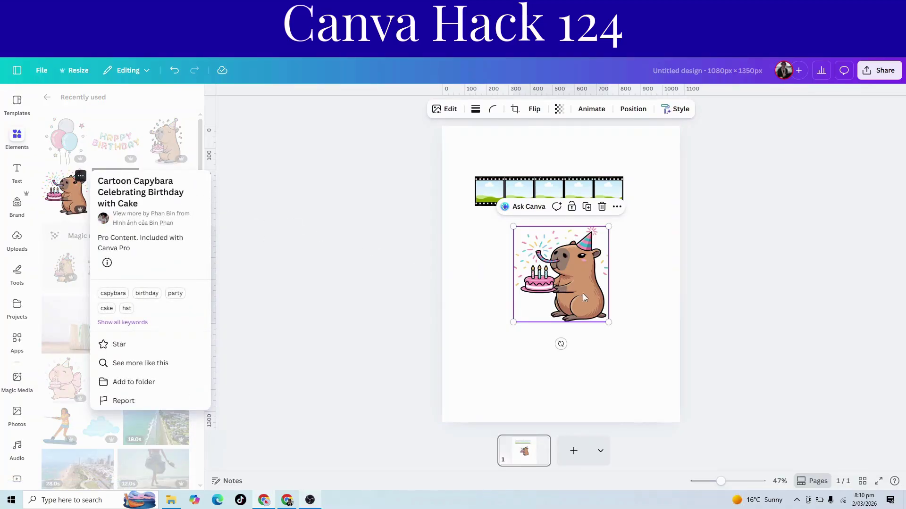
pyautogui.click(605, 315)
pyautogui.moveTo(608, 321); pyautogui.dragTo(467, 191)
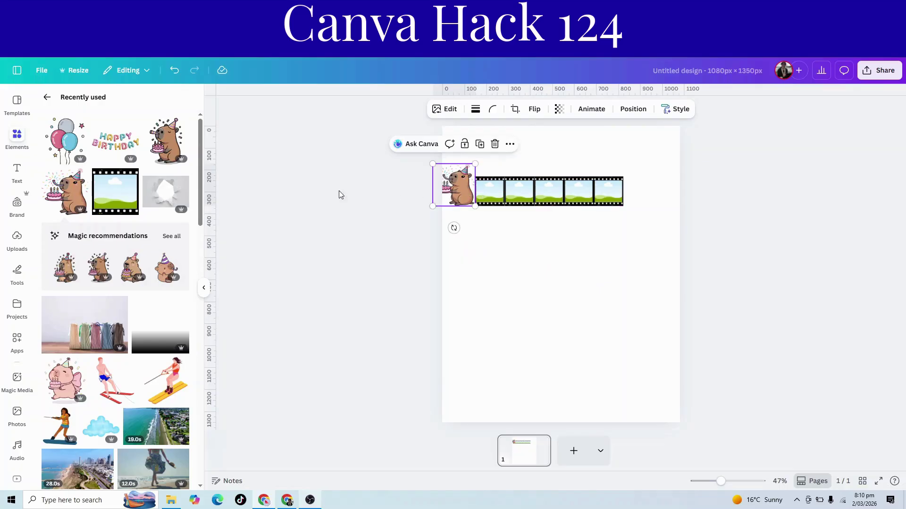
# Add the other recently used cake-holding capybara, shrink it against the film strip's right end, and nudge the first capybara closer to the strip.
pyautogui.hotkey('ctrl', 'v')
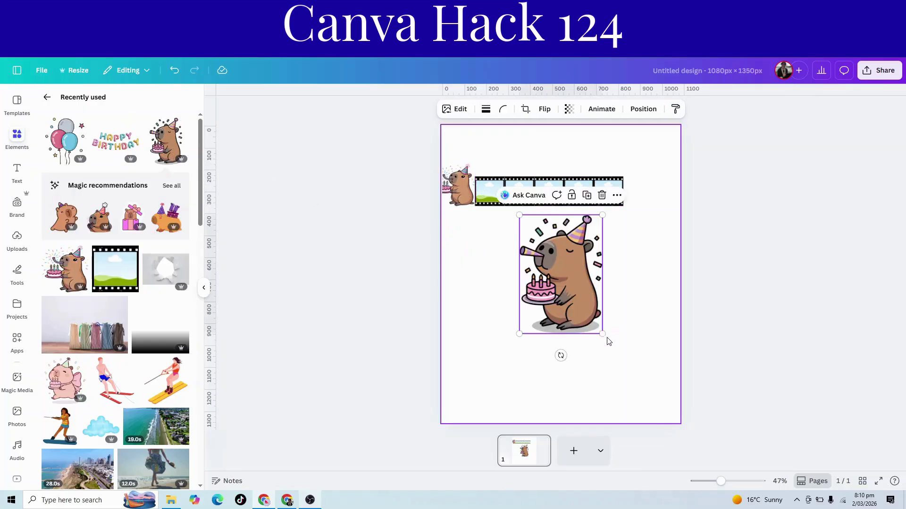
pyautogui.moveTo(602, 333); pyautogui.dragTo(642, 208)
pyautogui.moveTo(655, 156); pyautogui.dragTo(650, 163)
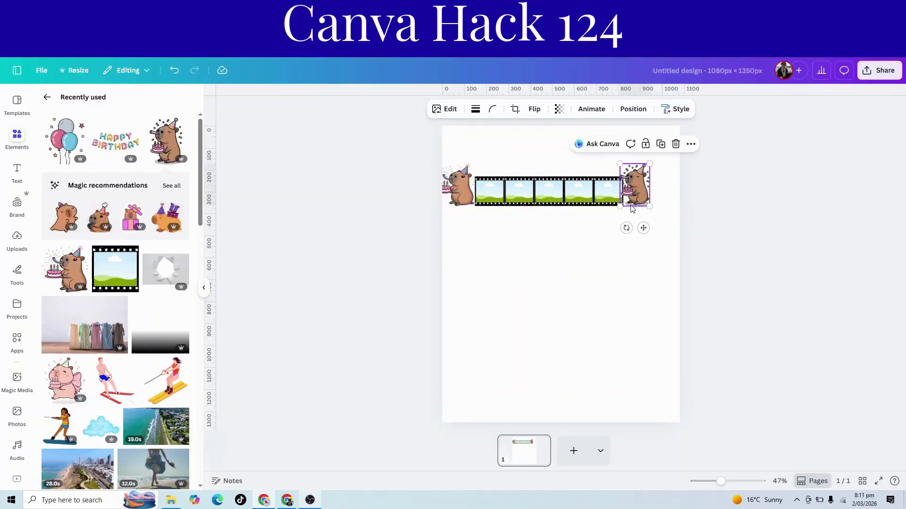
pyautogui.click(444, 206)
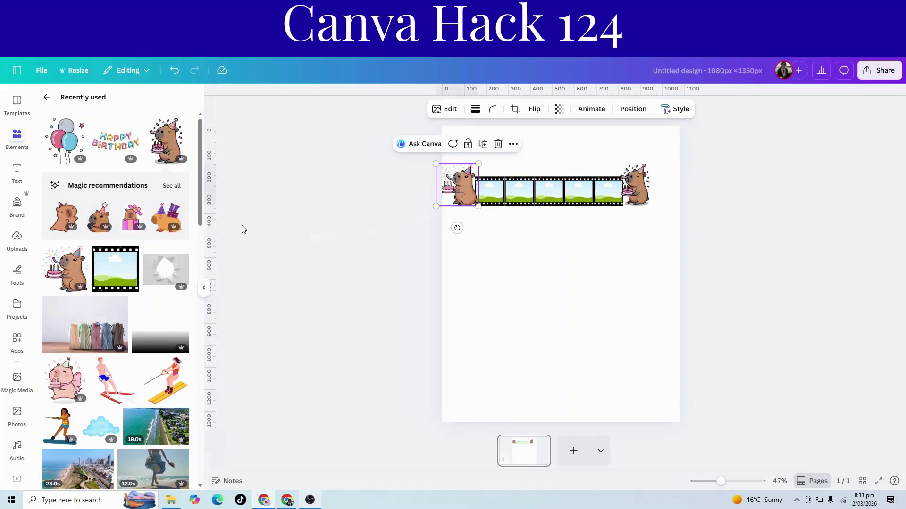
# Add the Happy Birthday balloon lettering and the balloon bunch, shrinking and placing both beyond the second capybara, partly past the page's right edge.
pyautogui.click(113, 144)
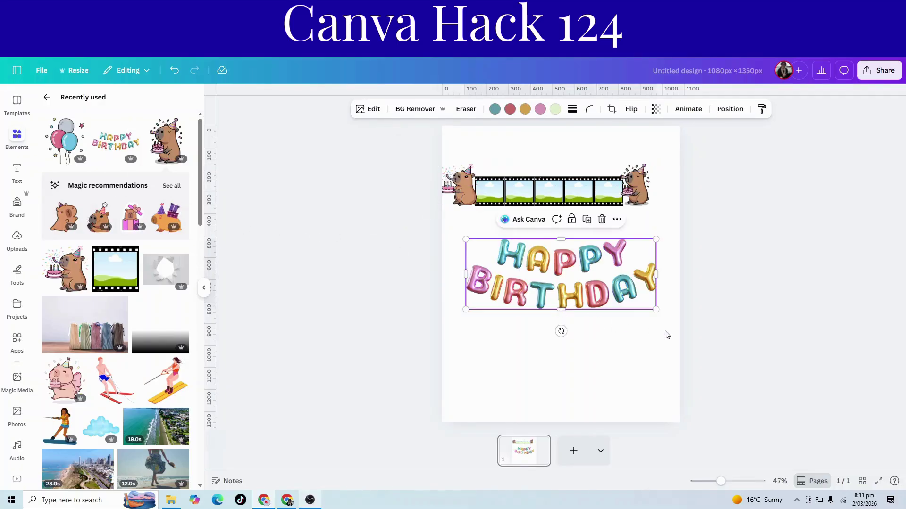
pyautogui.moveTo(655, 309); pyautogui.dragTo(700, 200)
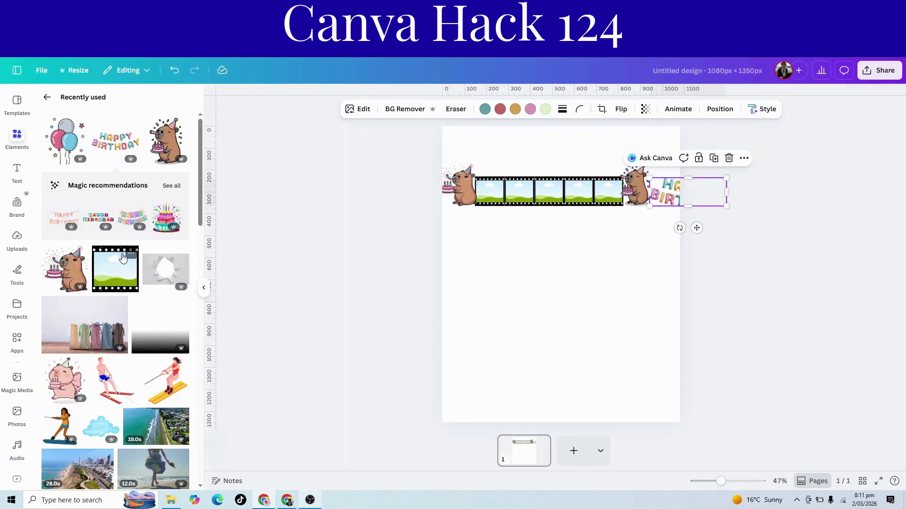
pyautogui.click(63, 154)
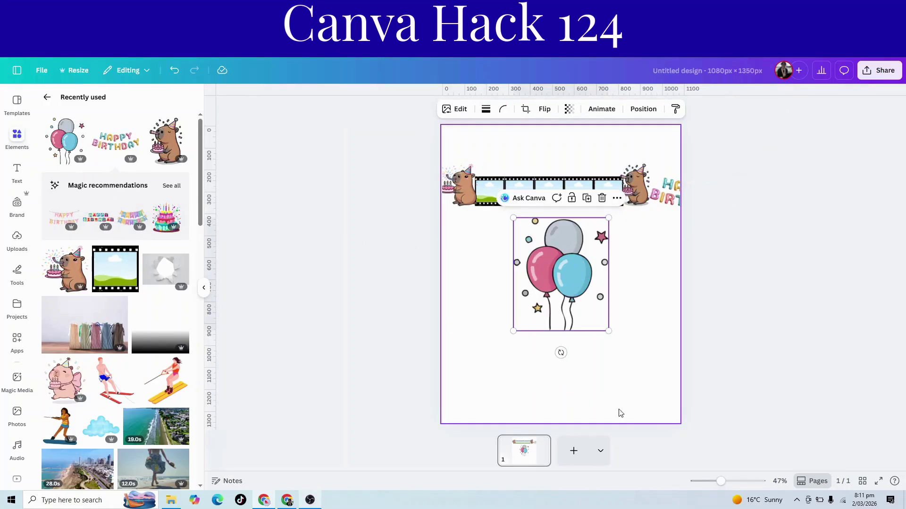
pyautogui.moveTo(608, 331); pyautogui.dragTo(684, 172)
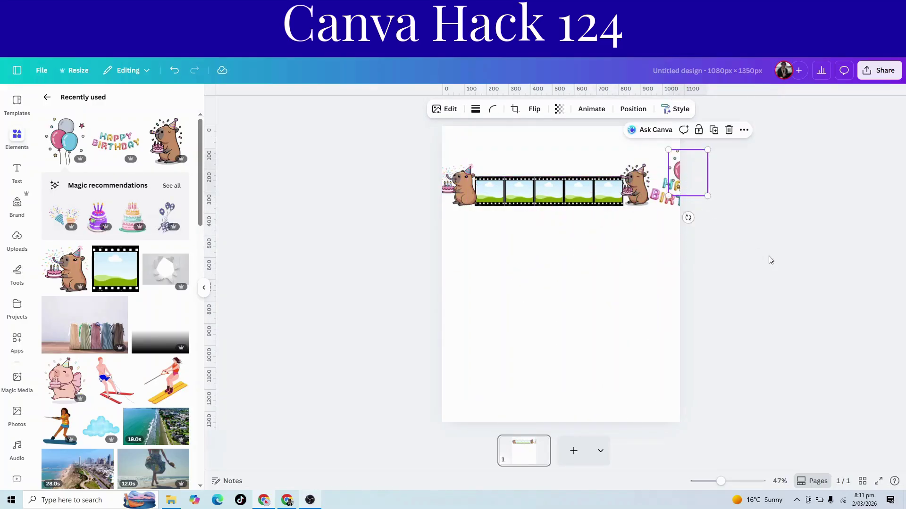
# Group the capybaras, film frames, birthday lettering and balloons, and move the group slightly lower and to the right on the page.
pyautogui.click(768, 258)
pyautogui.moveTo(368, 179); pyautogui.dragTo(683, 242)
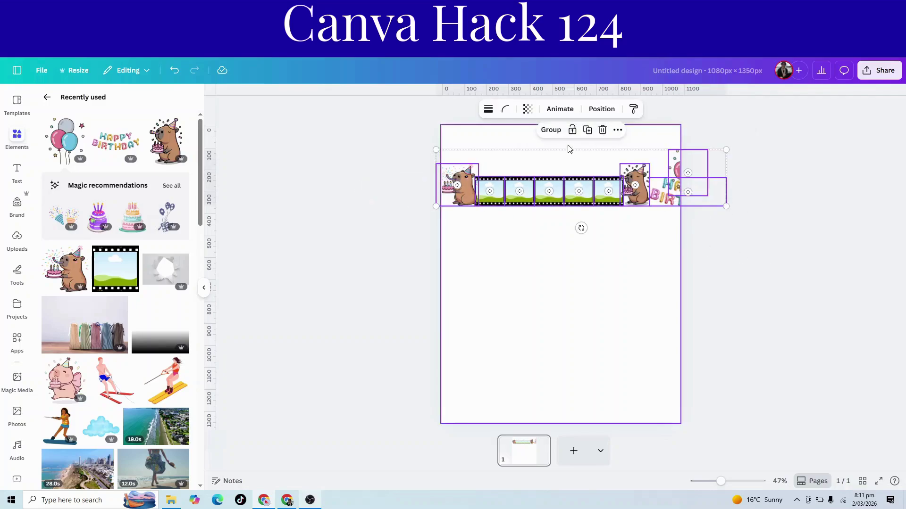
pyautogui.click(547, 130)
pyautogui.moveTo(594, 198); pyautogui.dragTo(518, 197)
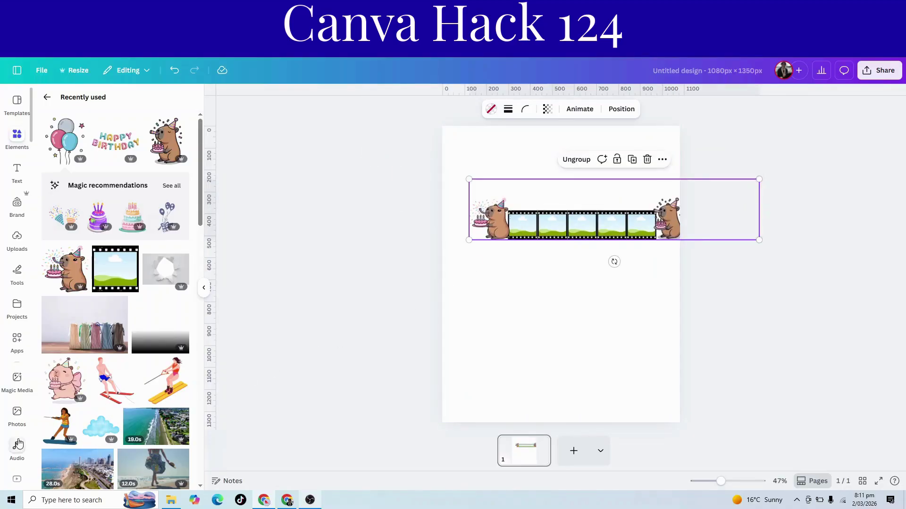
# Fill the five film-strip frames with uploaded daffodil-product videos, putting the 15-second video in the first frame.
pyautogui.click(15, 250)
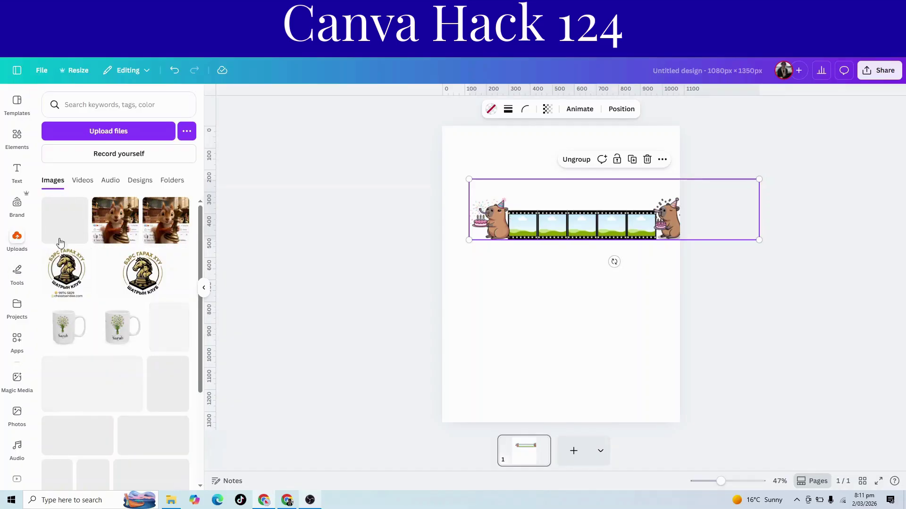
pyautogui.click(77, 183)
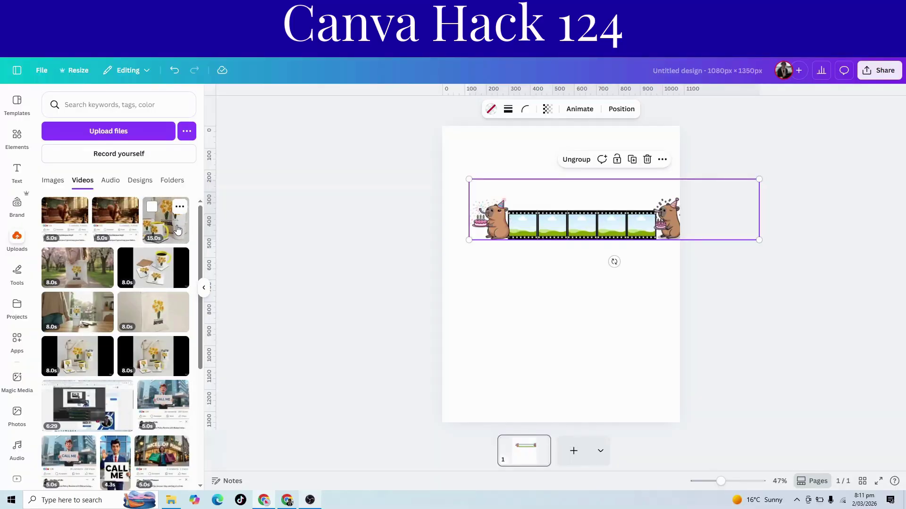
pyautogui.moveTo(165, 224); pyautogui.dragTo(530, 230)
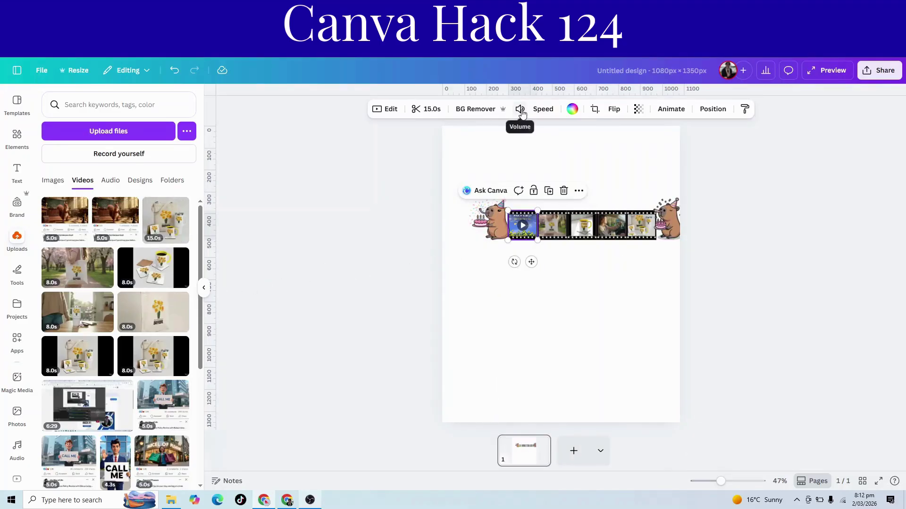
# Mute the videos in the first three film-strip frames by setting their volume to 0.
pyautogui.click(520, 109)
pyautogui.click(463, 137)
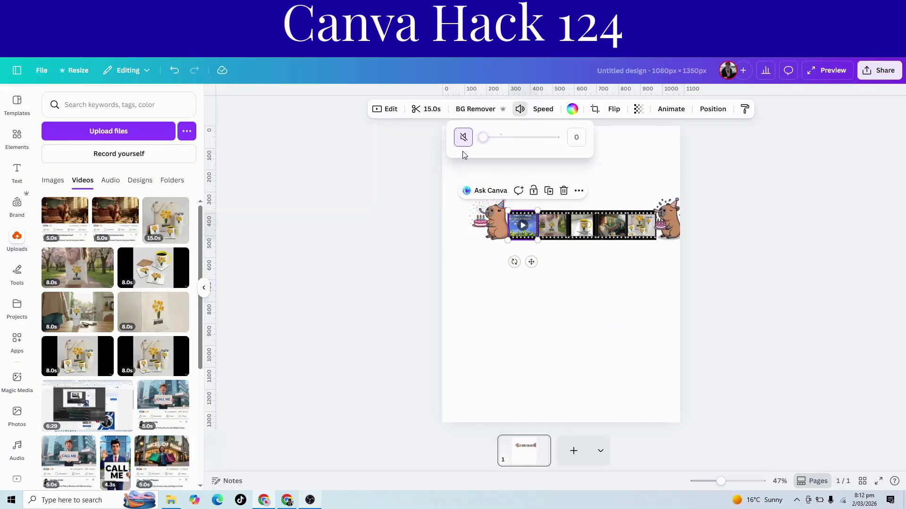
pyautogui.click(545, 219)
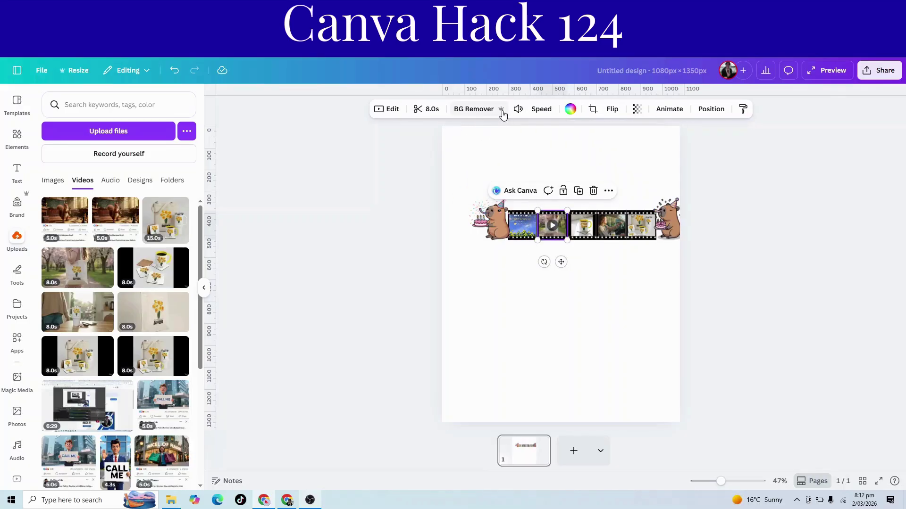
pyautogui.click(517, 109)
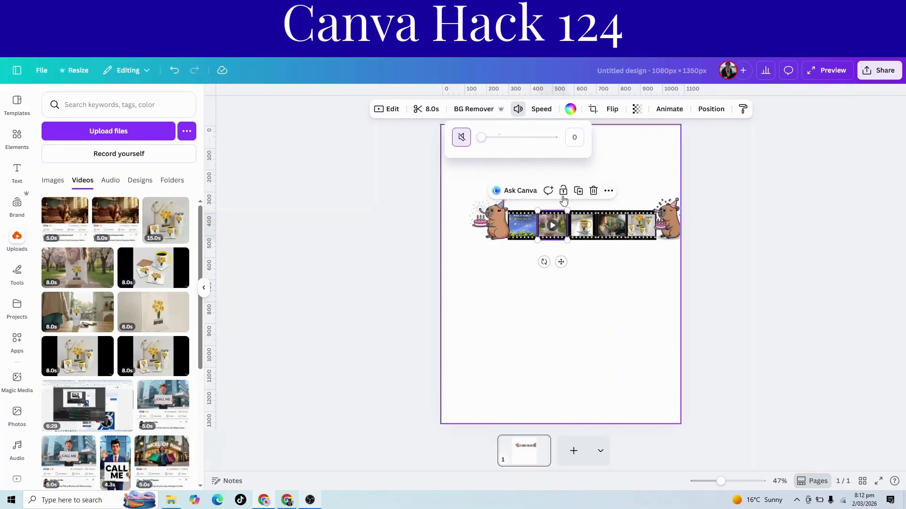
pyautogui.click(582, 225)
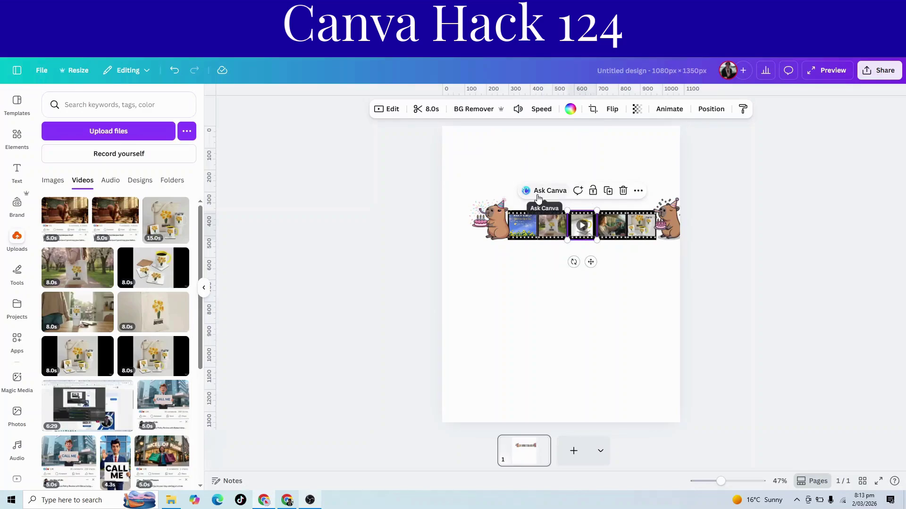
pyautogui.click(518, 108)
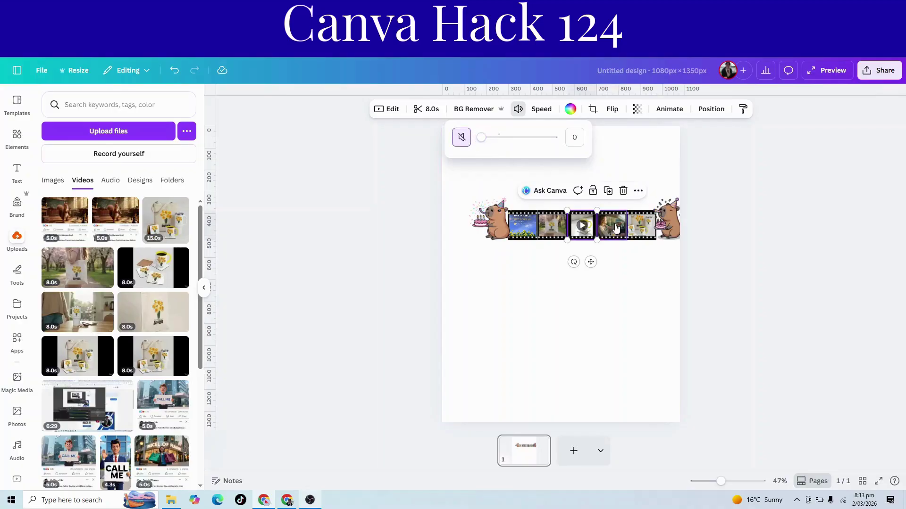
# Set the volume of the last two film-strip videos to 0, and group the whole capybara and film-strip row.
pyautogui.click(611, 226)
pyautogui.click(519, 110)
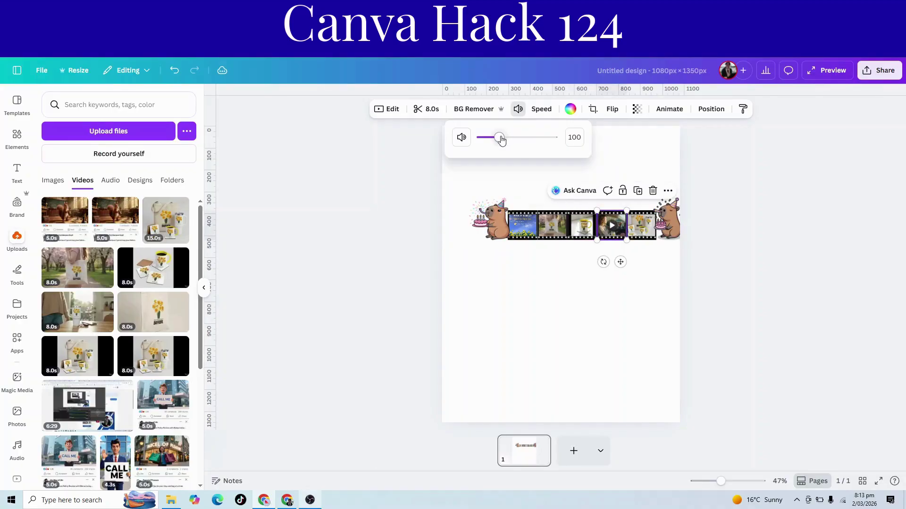
pyautogui.moveTo(501, 140); pyautogui.dragTo(477, 138)
pyautogui.click(641, 225)
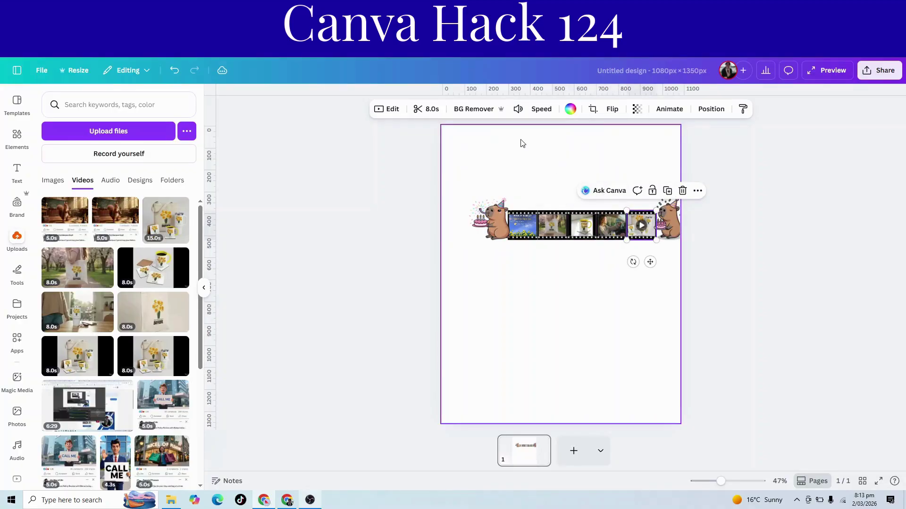
pyautogui.click(519, 111)
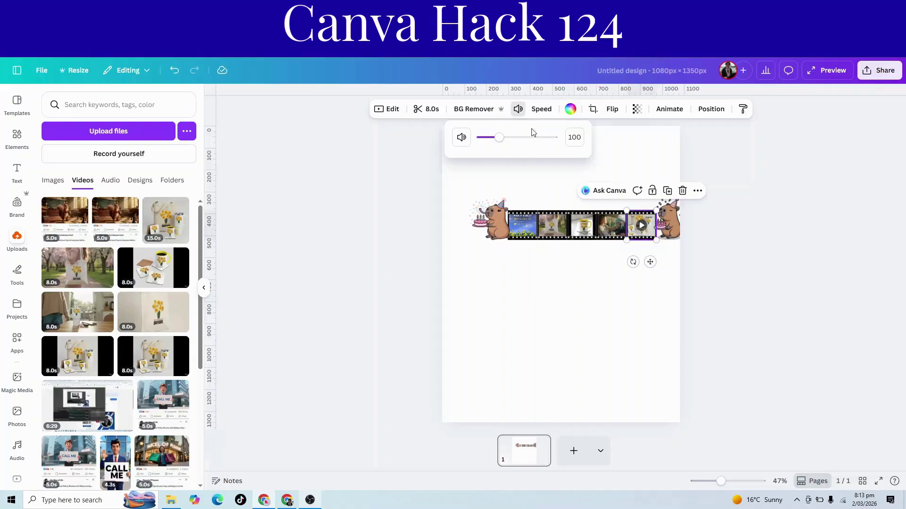
pyautogui.moveTo(499, 137); pyautogui.dragTo(448, 145)
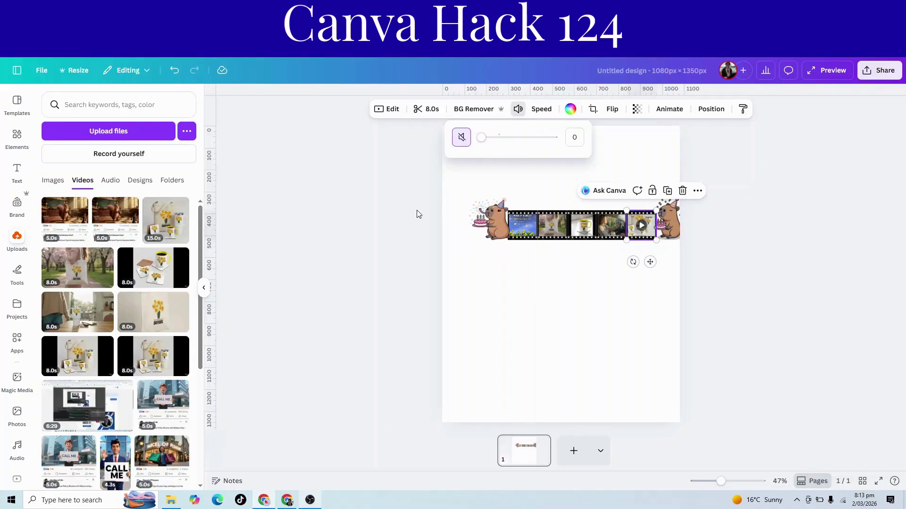
pyautogui.moveTo(458, 227); pyautogui.dragTo(776, 229)
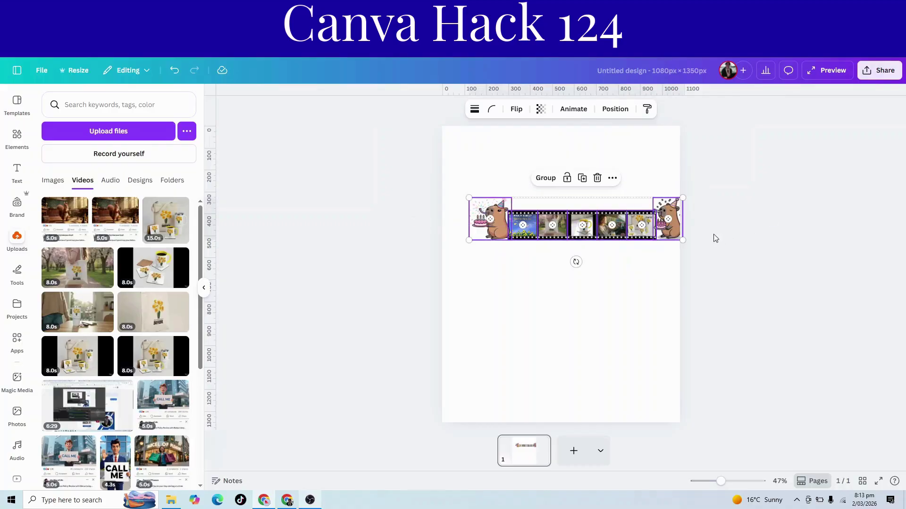
pyautogui.click(541, 180)
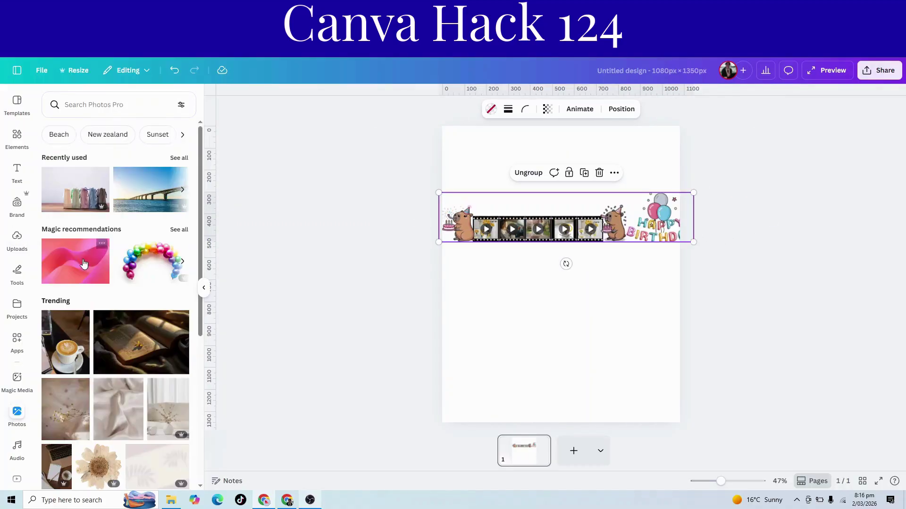
# Set the recently used photo of striped gift bags as the page background and enlarge it in its crop toward the upper left.
pyautogui.click(66, 202)
pyautogui.rightClick(529, 317)
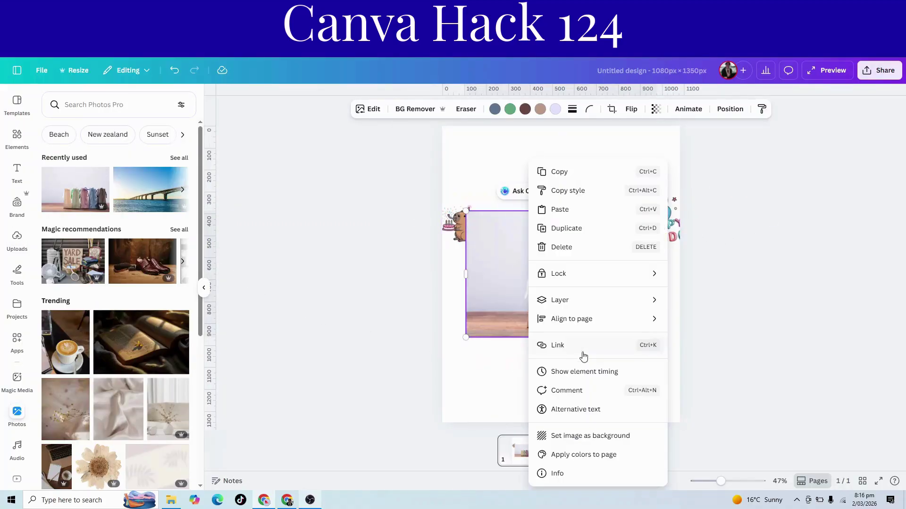
pyautogui.click(585, 436)
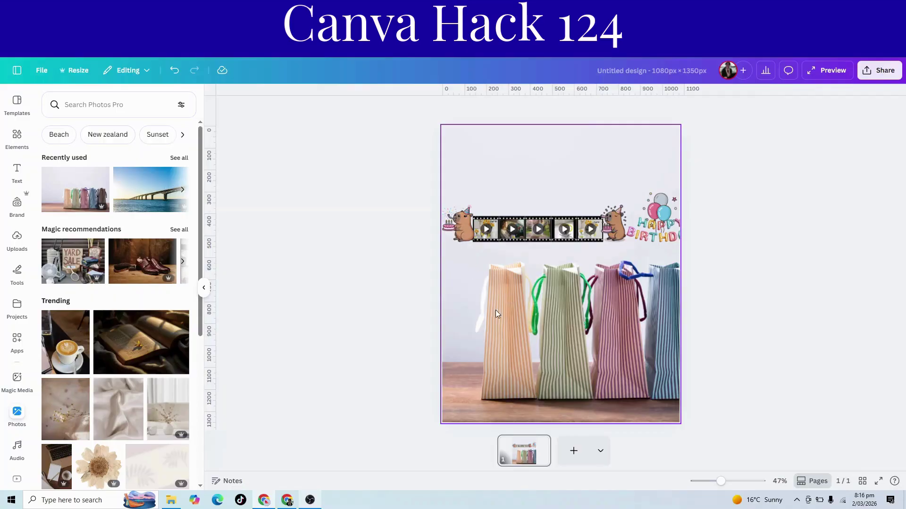
pyautogui.doubleClick(501, 315)
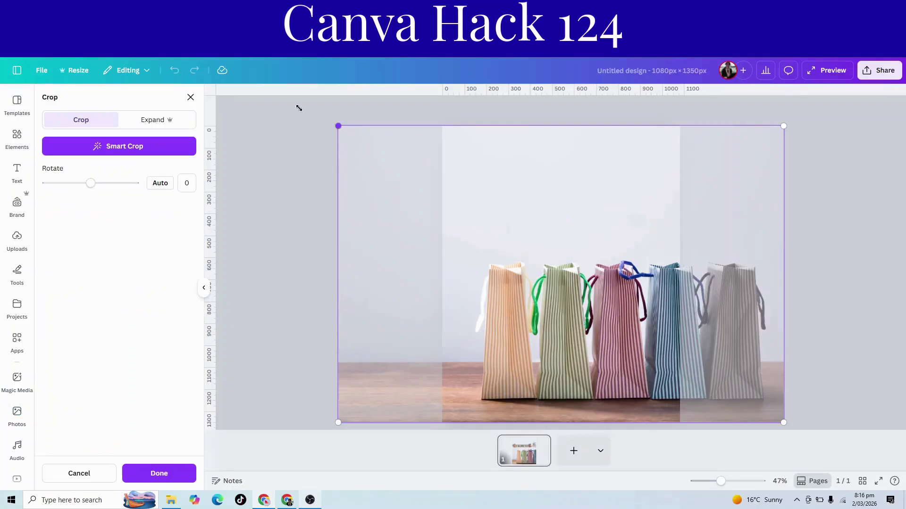
pyautogui.moveTo(299, 108); pyautogui.dragTo(70, 14)
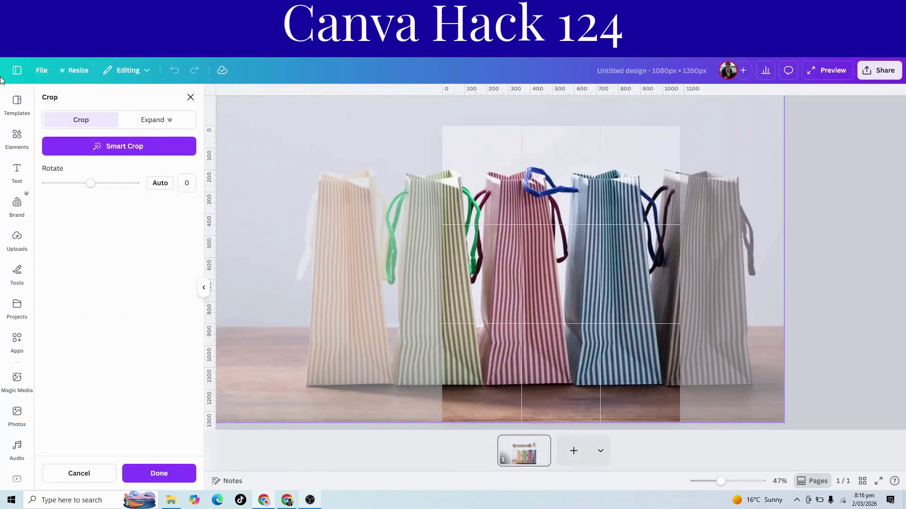
pyautogui.click(831, 335)
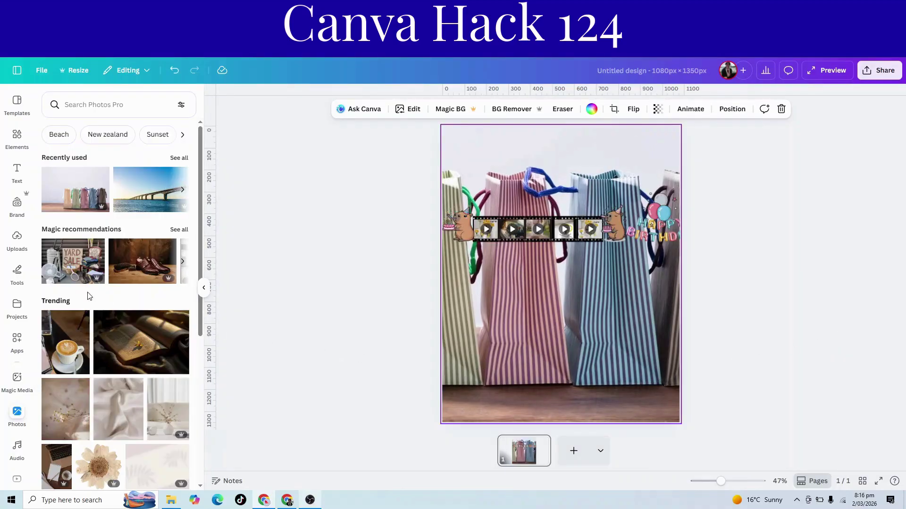
# Add the recently used torn lined-paper graphic, rotate it 90°, and enlarge it to cover the whole page.
pyautogui.click(17, 136)
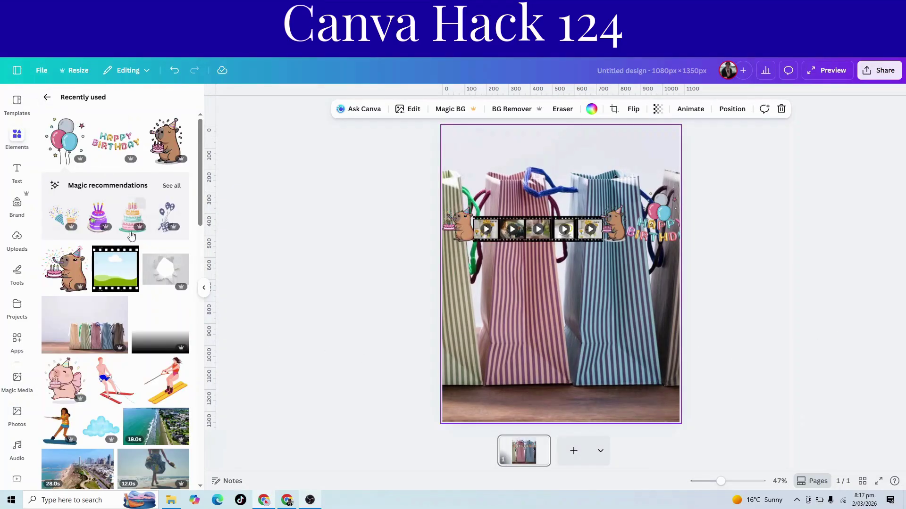
pyautogui.click(164, 277)
pyautogui.moveTo(560, 360); pyautogui.dragTo(425, 288)
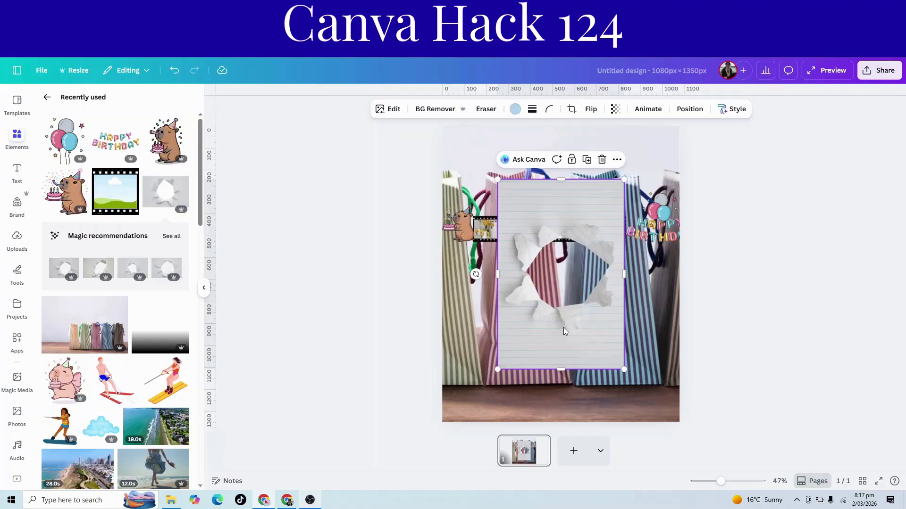
pyautogui.moveTo(566, 332); pyautogui.dragTo(512, 267)
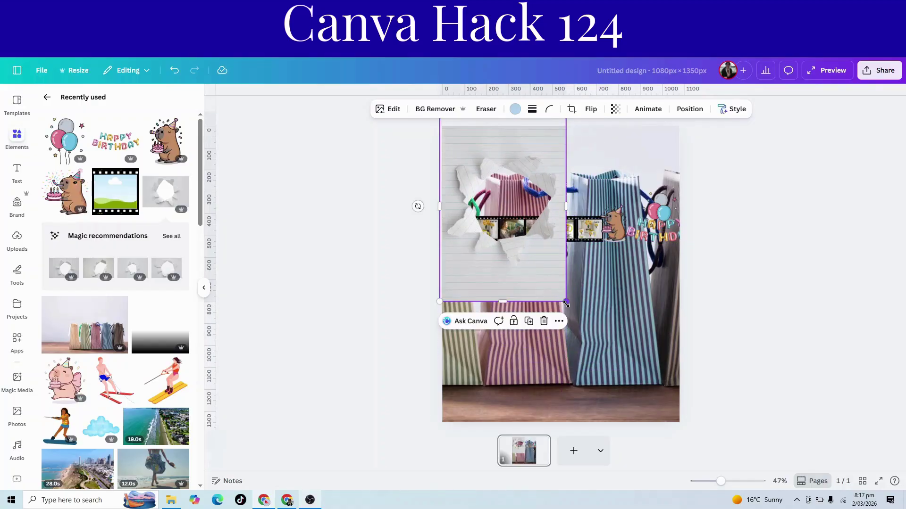
pyautogui.moveTo(566, 302); pyautogui.dragTo(627, 385)
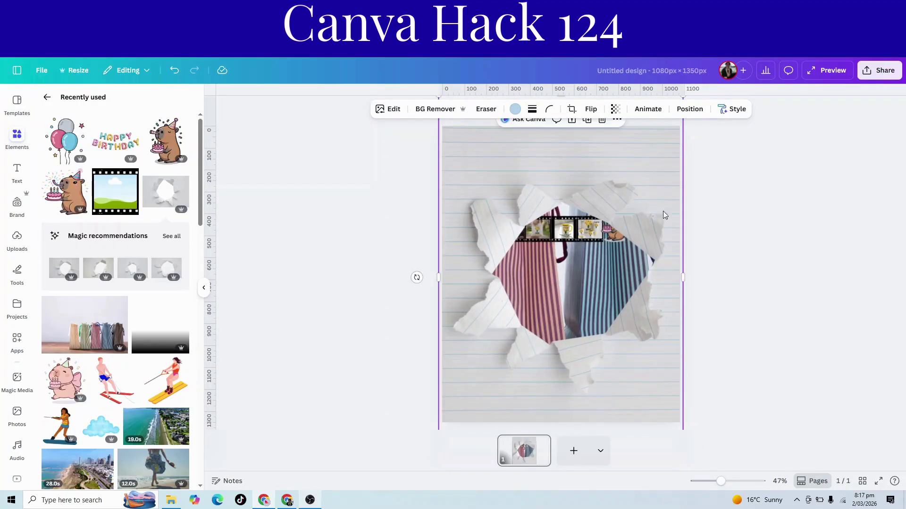
# Reorder the layers so the capybara and film-strip group lies above the torn paper.
pyautogui.click(693, 112)
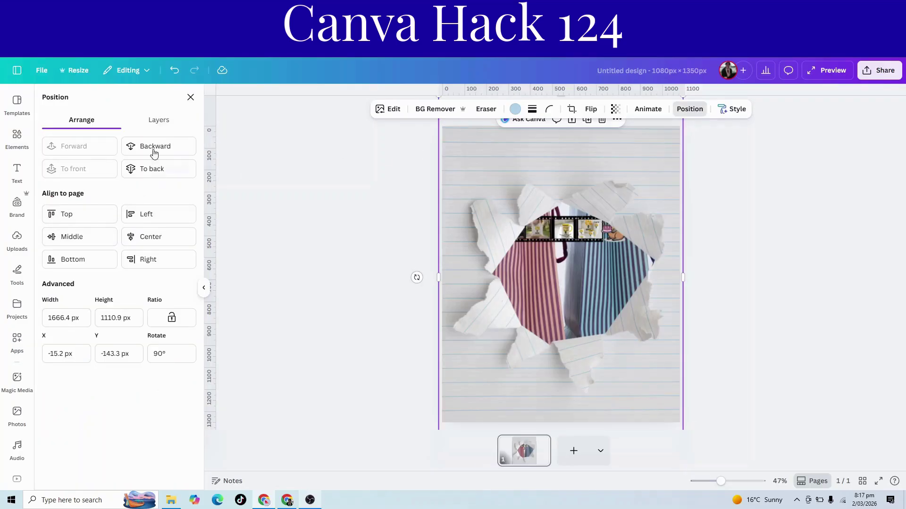
pyautogui.click(157, 122)
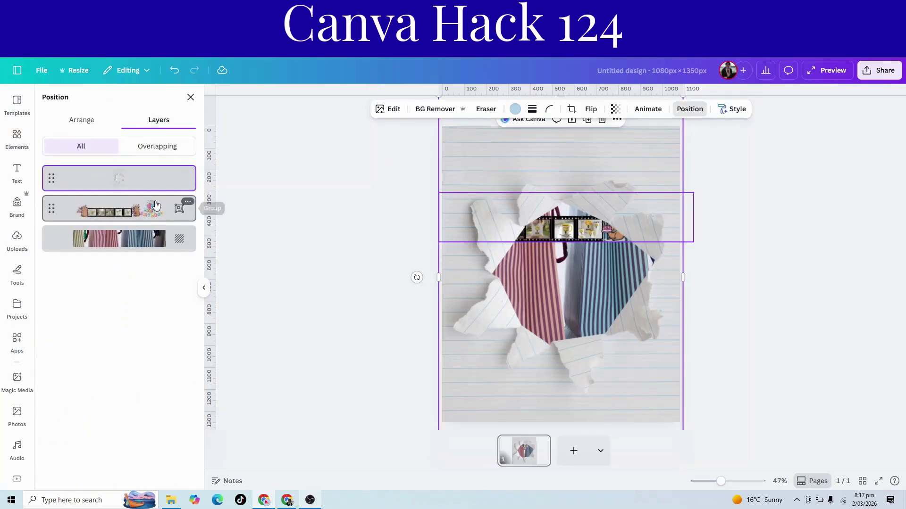
pyautogui.moveTo(153, 209); pyautogui.dragTo(151, 169)
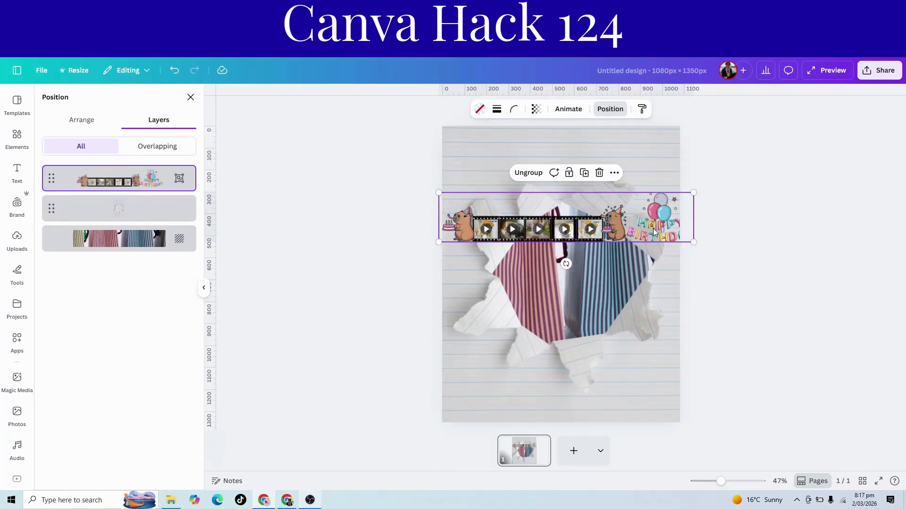
# Enlarge the film-strip group and position it so the leading capybara sits over the torn hole, with the rest running past the page's right edge.
pyautogui.moveTo(660, 233); pyautogui.dragTo(771, 284)
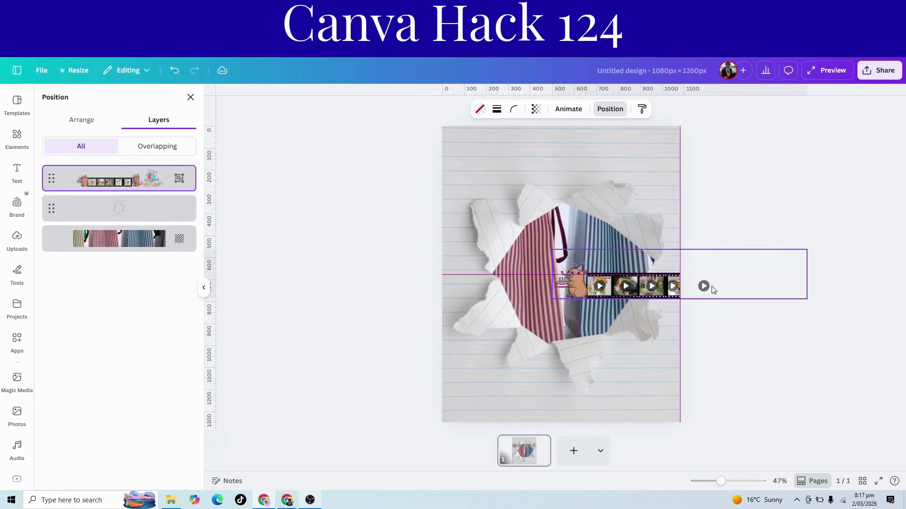
pyautogui.moveTo(553, 299); pyautogui.dragTo(255, 406)
pyautogui.moveTo(330, 319); pyautogui.dragTo(563, 273)
pyautogui.moveTo(503, 313); pyautogui.dragTo(437, 345)
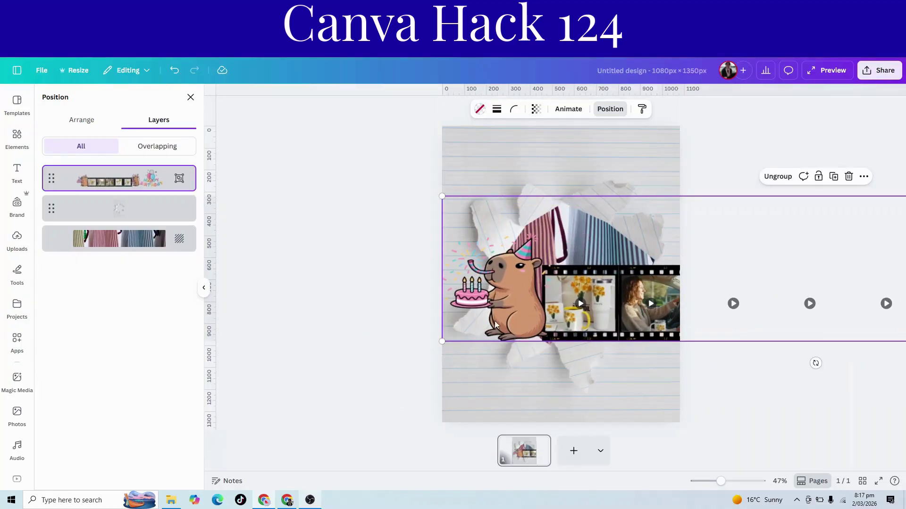
pyautogui.moveTo(505, 321); pyautogui.dragTo(470, 338)
pyautogui.moveTo(534, 311); pyautogui.dragTo(547, 304)
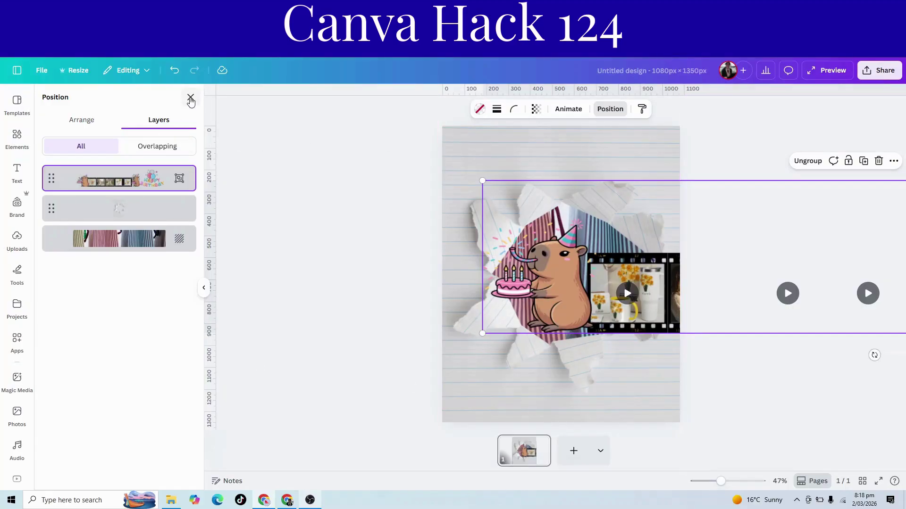
# Add the recently used black fade gradient and scale it to the page's full width along the bottom edge.
pyautogui.click(17, 138)
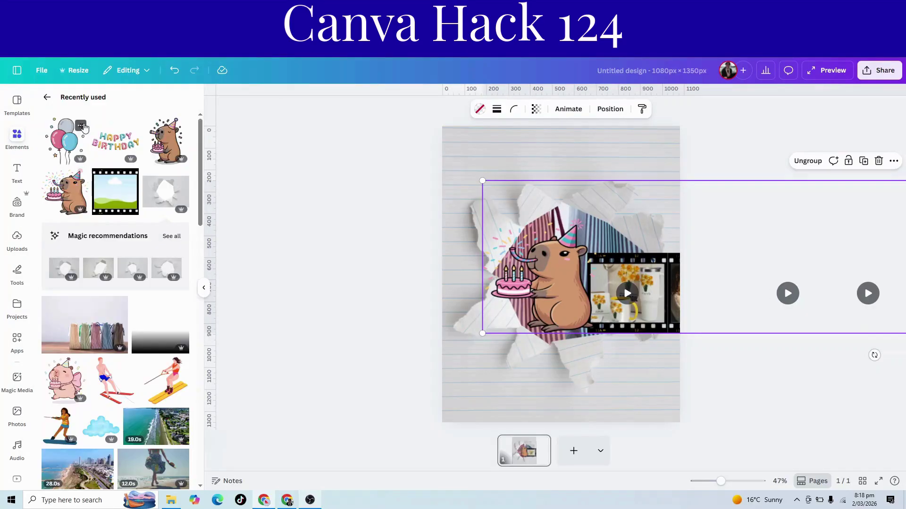
pyautogui.click(46, 97)
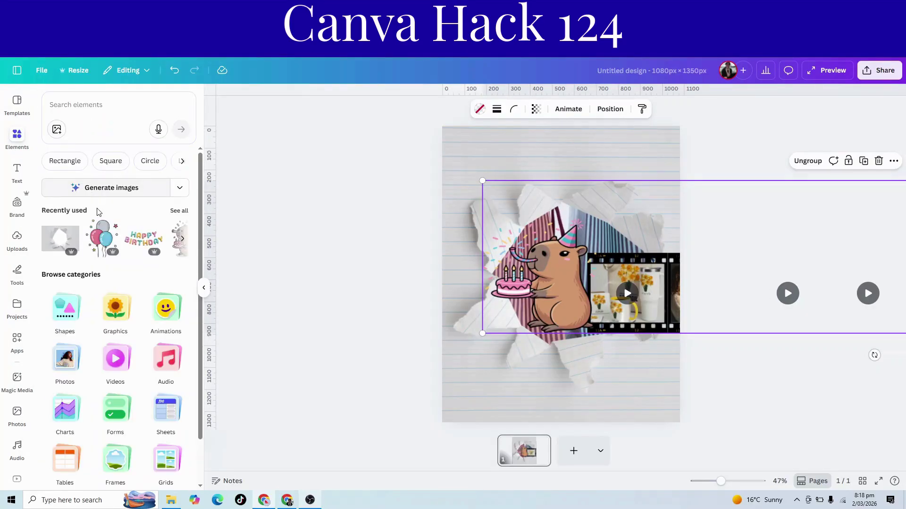
pyautogui.click(179, 210)
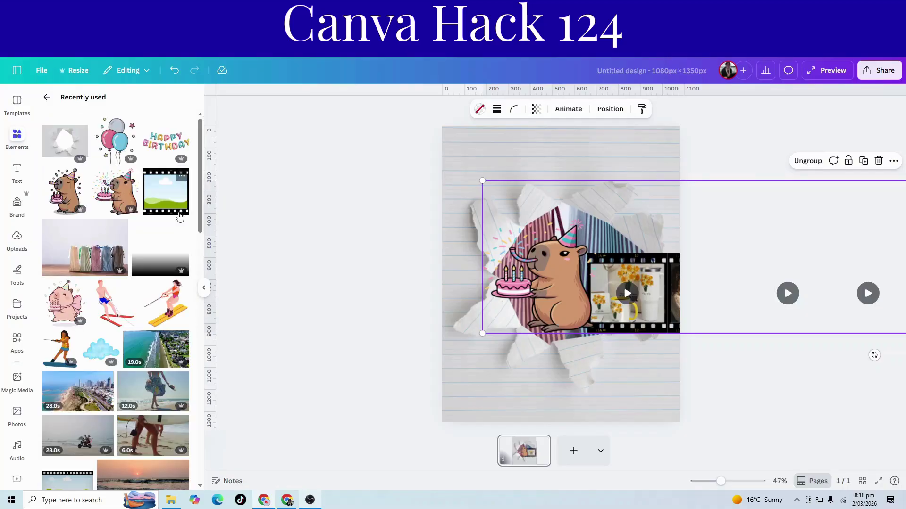
pyautogui.click(155, 265)
pyautogui.moveTo(569, 300); pyautogui.dragTo(498, 399)
pyautogui.moveTo(536, 328); pyautogui.dragTo(753, 261)
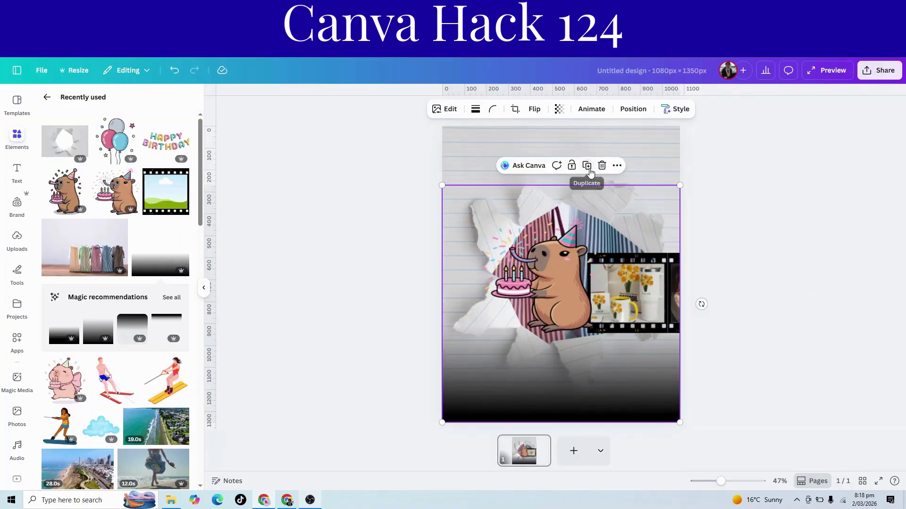
# Duplicate the black fade gradient, flip the copy vertically, and align it with the page's upper edge.
pyautogui.moveTo(576, 339); pyautogui.dragTo(590, 255)
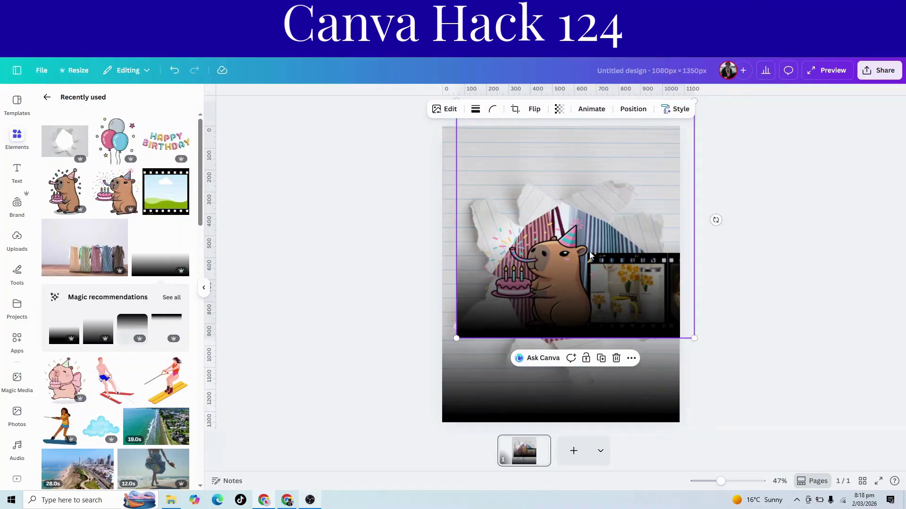
pyautogui.click(538, 113)
pyautogui.click(545, 152)
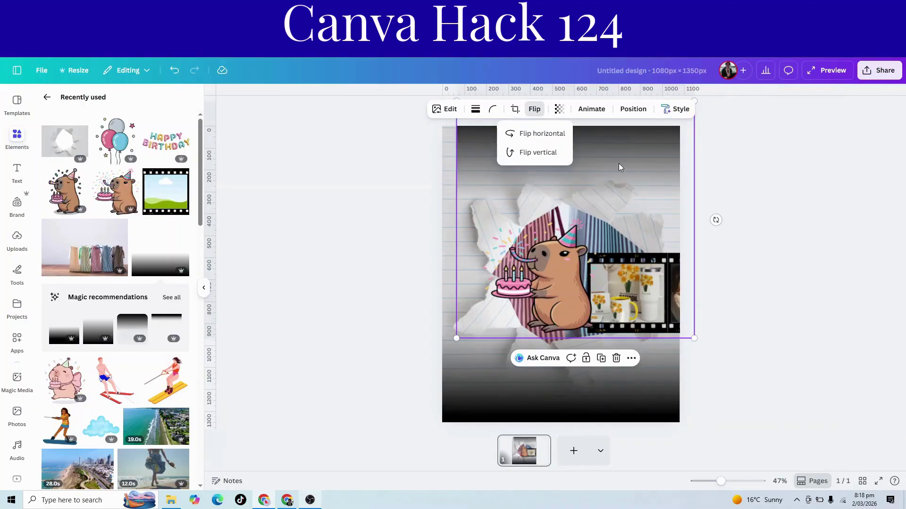
pyautogui.moveTo(620, 168); pyautogui.dragTo(605, 189)
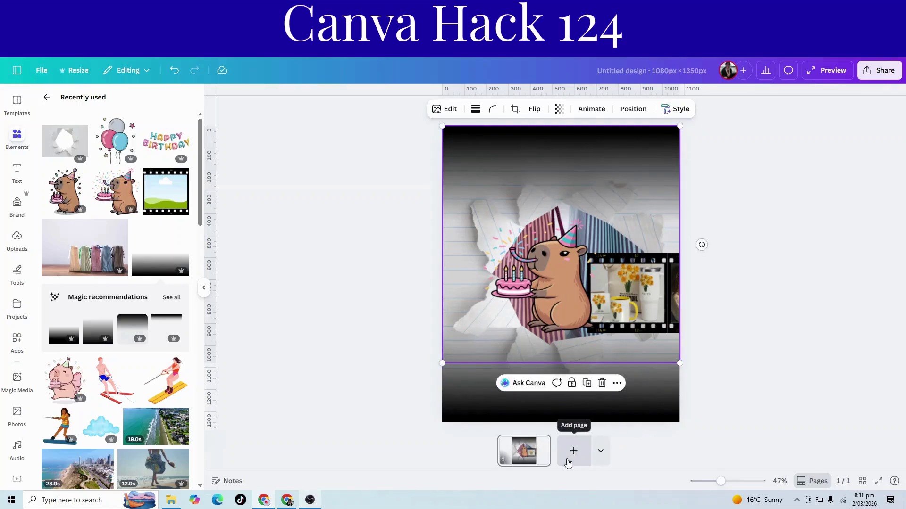
# Open the page for editing as a video and trim the gift-bag background's duration to 2.7 s.
pyautogui.click(526, 456)
pyautogui.click(540, 444)
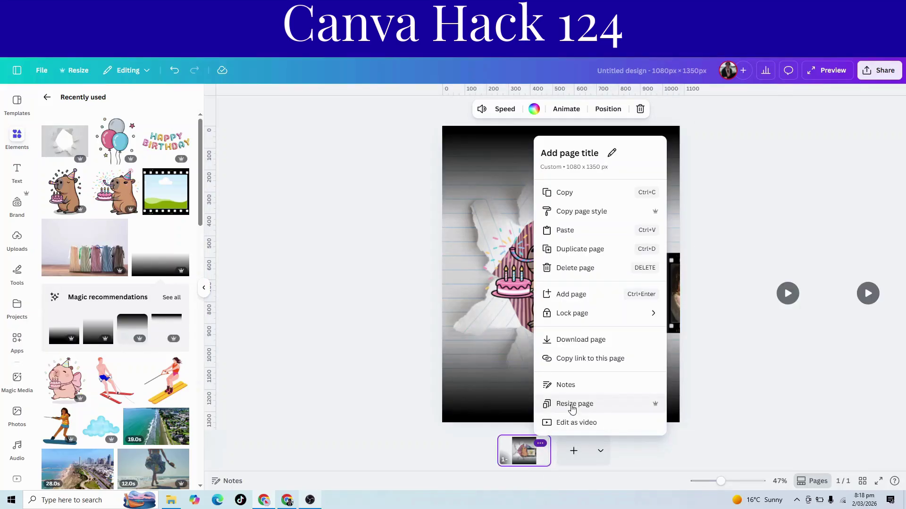
pyautogui.click(572, 423)
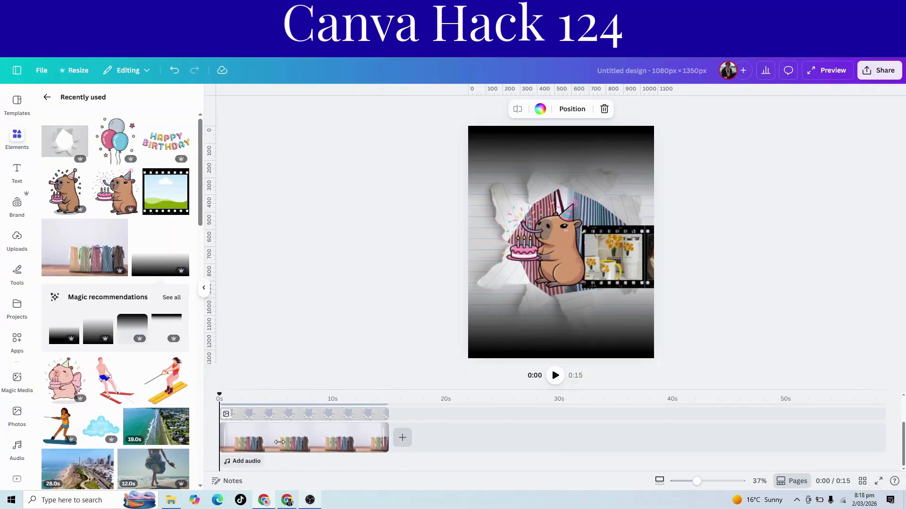
pyautogui.moveTo(278, 442); pyautogui.dragTo(249, 445)
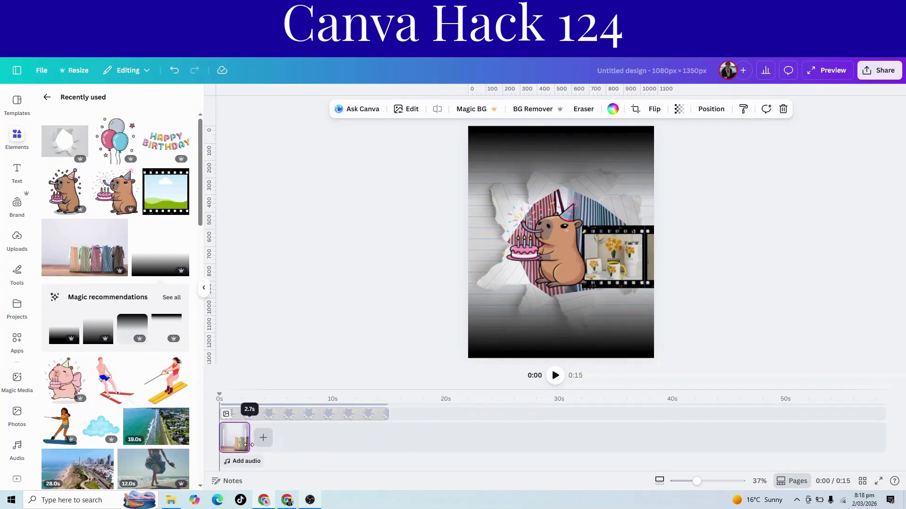
# Shorten the torn paper, film-strip group and both gradients on the timeline to match the trimmed background.
pyautogui.click(370, 416)
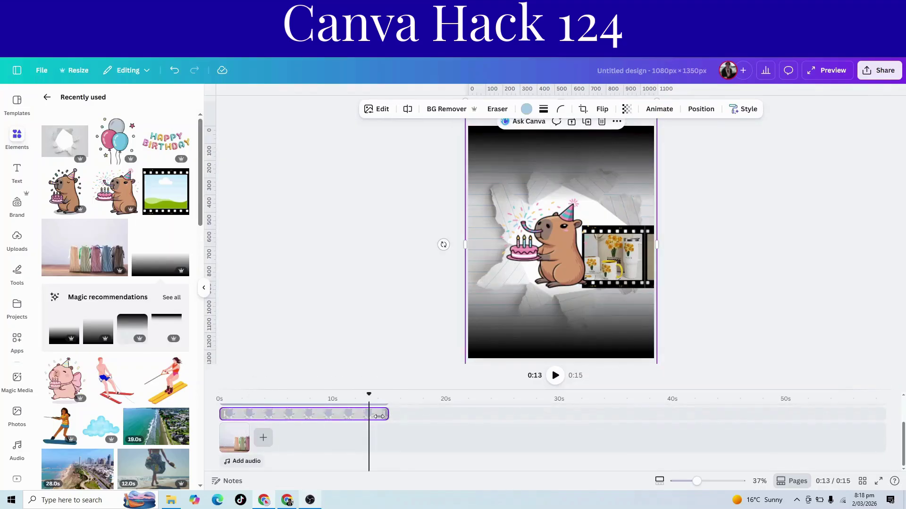
pyautogui.moveTo(379, 416); pyautogui.dragTo(251, 422)
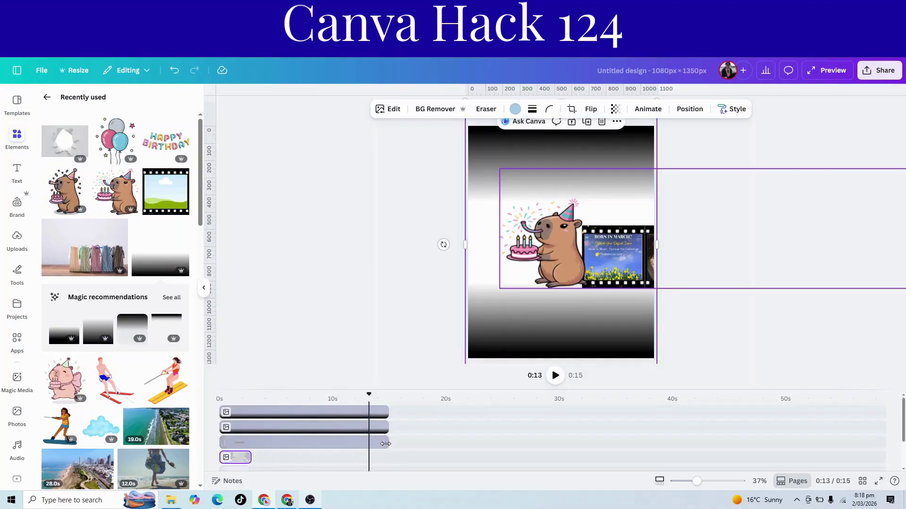
pyautogui.moveTo(337, 444); pyautogui.dragTo(254, 445)
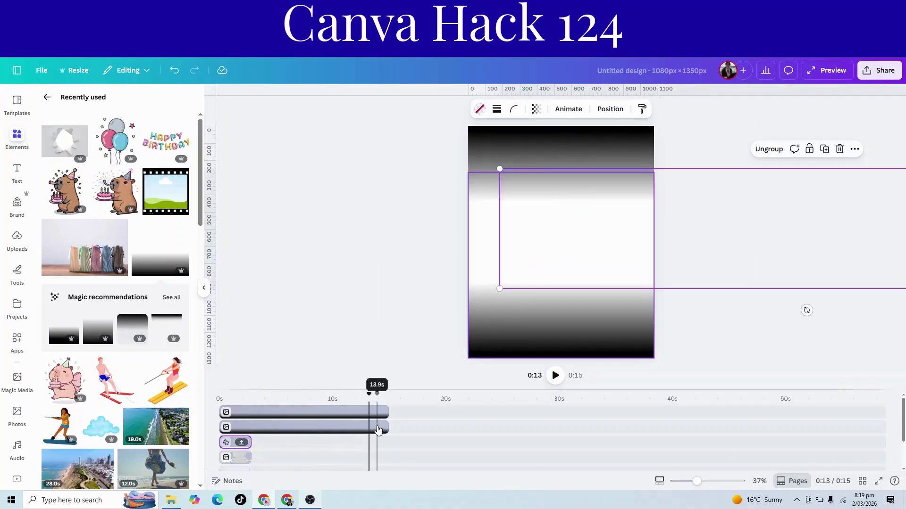
pyautogui.moveTo(377, 429); pyautogui.dragTo(249, 414)
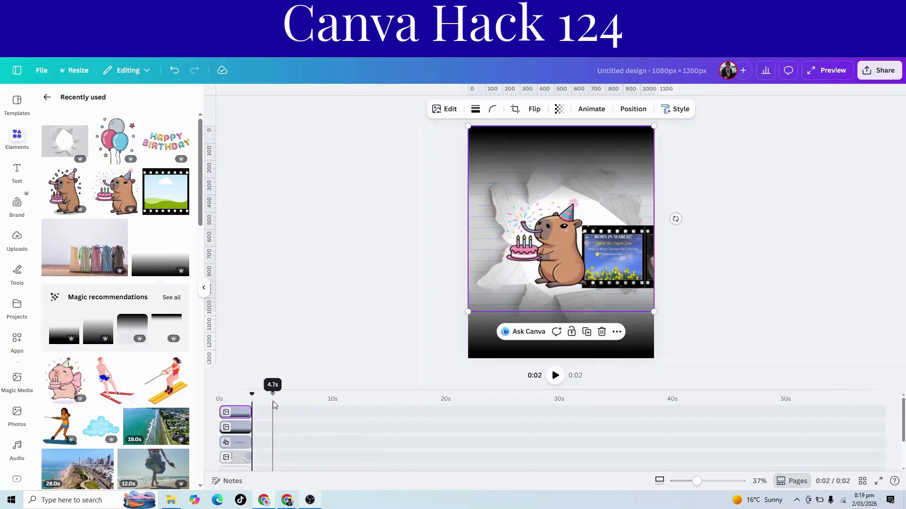
# Check the shortened tracks on the timeline and preview the page full size.
pyautogui.scroll(-3, 273, 420)
pyautogui.scroll(3, 273, 421)
pyautogui.click(715, 312)
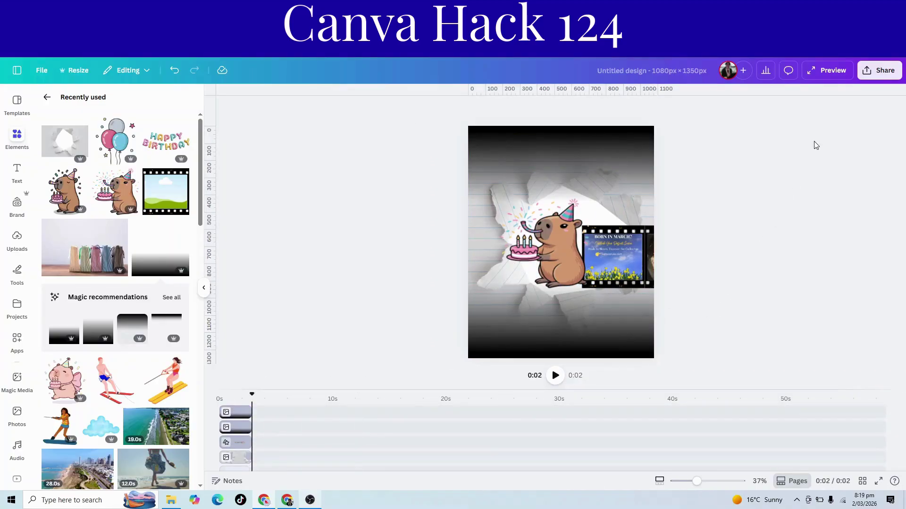
pyautogui.click(829, 76)
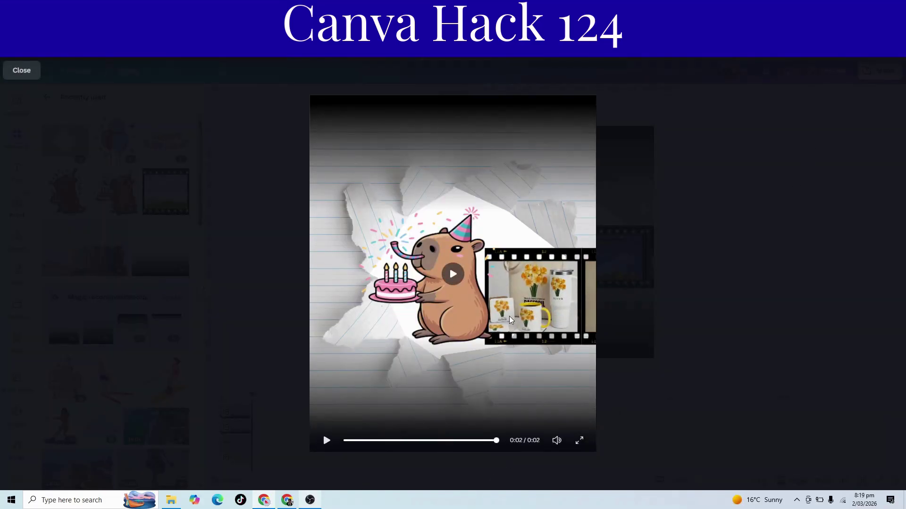
pyautogui.click(22, 70)
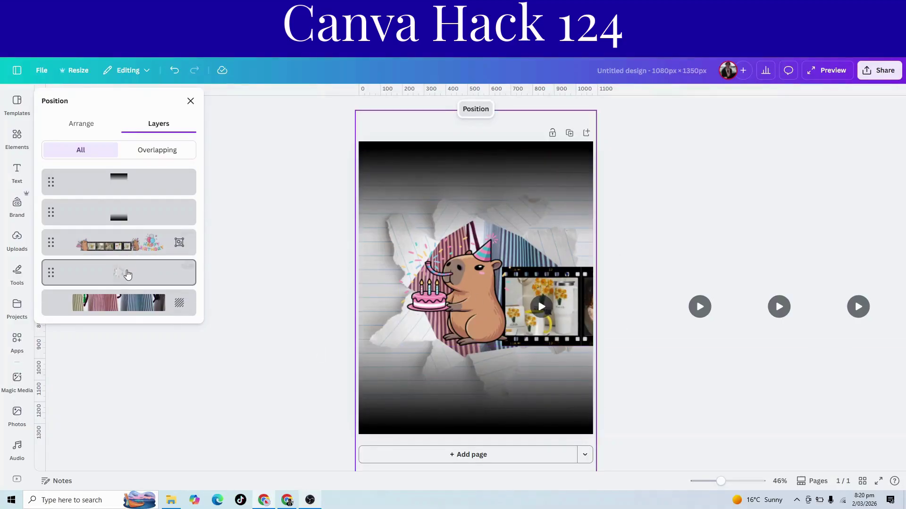
# Duplicate the torn-paper graphic and position the copy over the original hole.
pyautogui.click(141, 275)
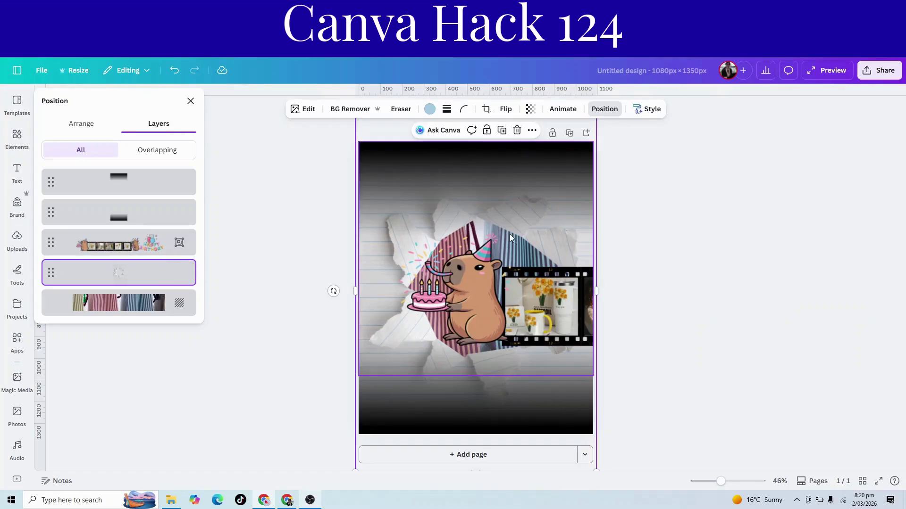
pyautogui.click(503, 132)
pyautogui.moveTo(536, 201); pyautogui.dragTo(543, 189)
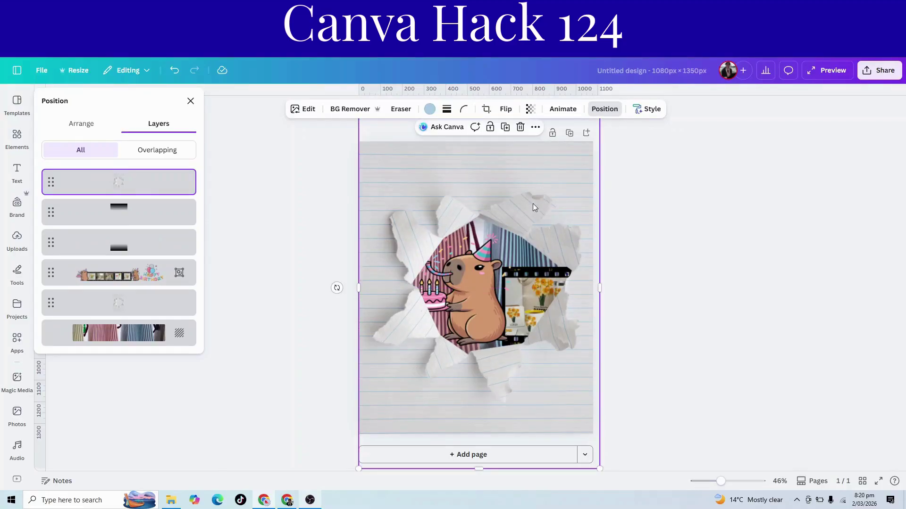
# Crop the torn-paper copy to its right half and layer it beneath both gradients but above the film-strip group.
pyautogui.moveTo(384, 288); pyautogui.dragTo(473, 288)
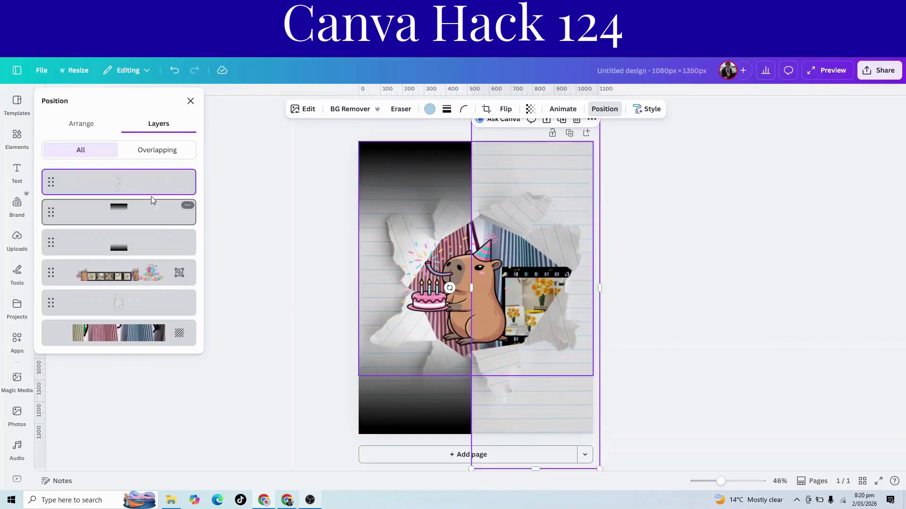
pyautogui.moveTo(147, 193); pyautogui.dragTo(146, 254)
pyautogui.click(709, 415)
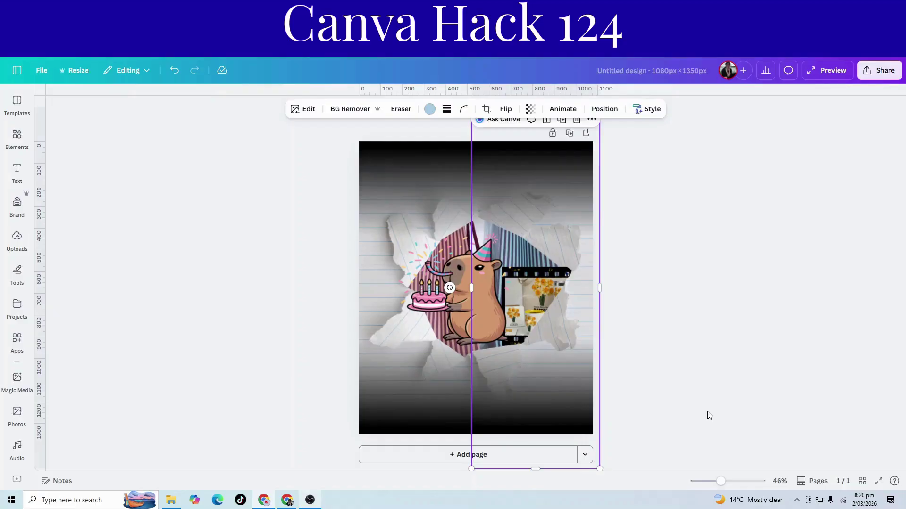
pyautogui.click(709, 415)
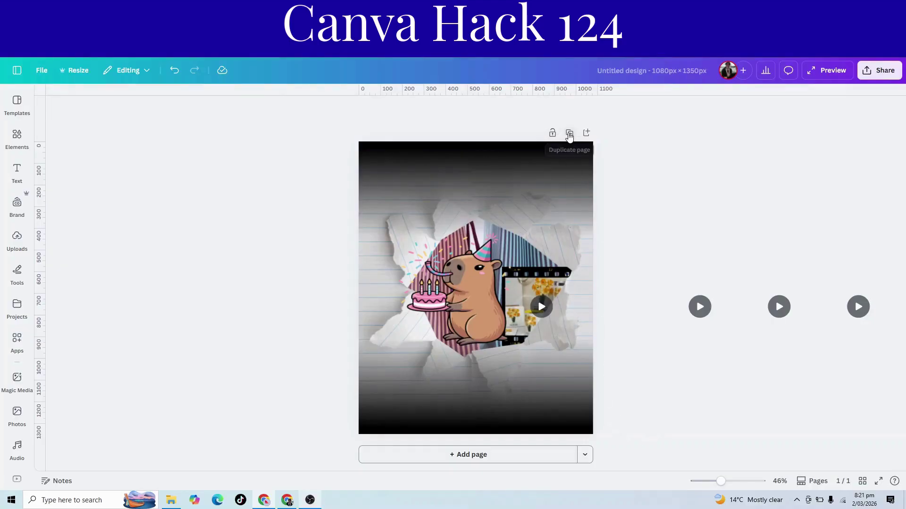
# Duplicate the page and shift page 2's film-strip group left until the capybara reaches the page's left edge.
pyautogui.click(569, 133)
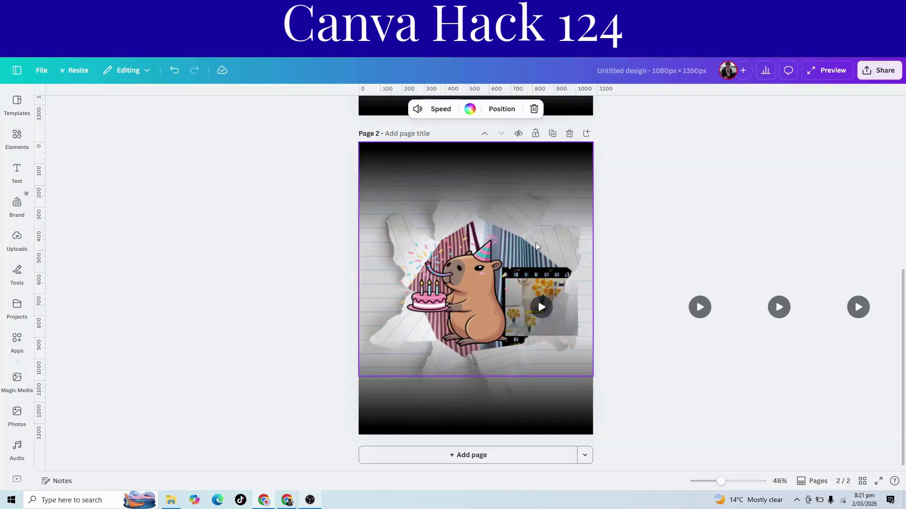
pyautogui.click(558, 233)
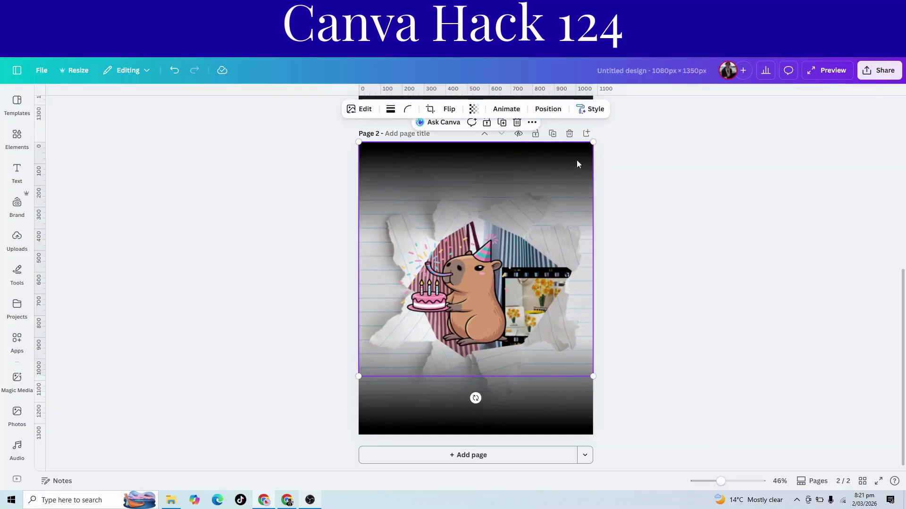
pyautogui.click(547, 109)
pyautogui.click(178, 281)
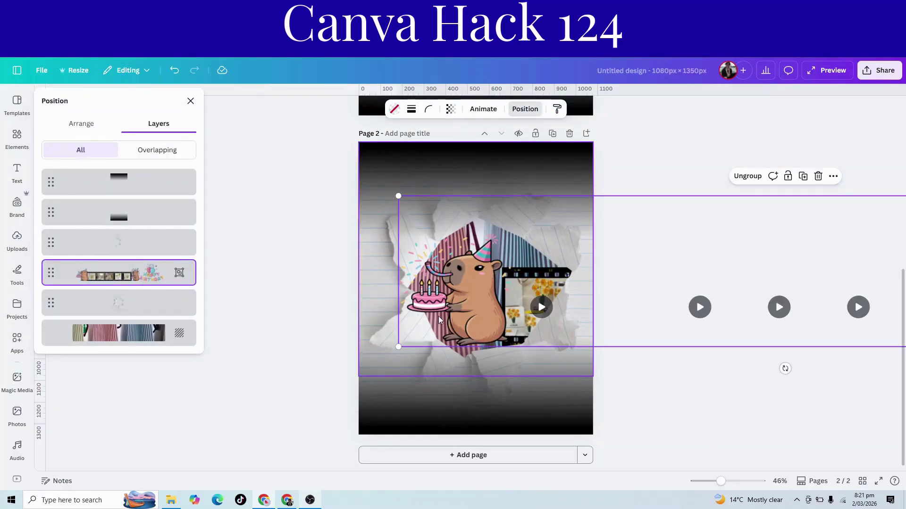
pyautogui.moveTo(438, 319); pyautogui.dragTo(362, 306)
# Duplicate page 2 and shift page 3's film-strip group left so the leading capybara is off the page.
pyautogui.click(552, 133)
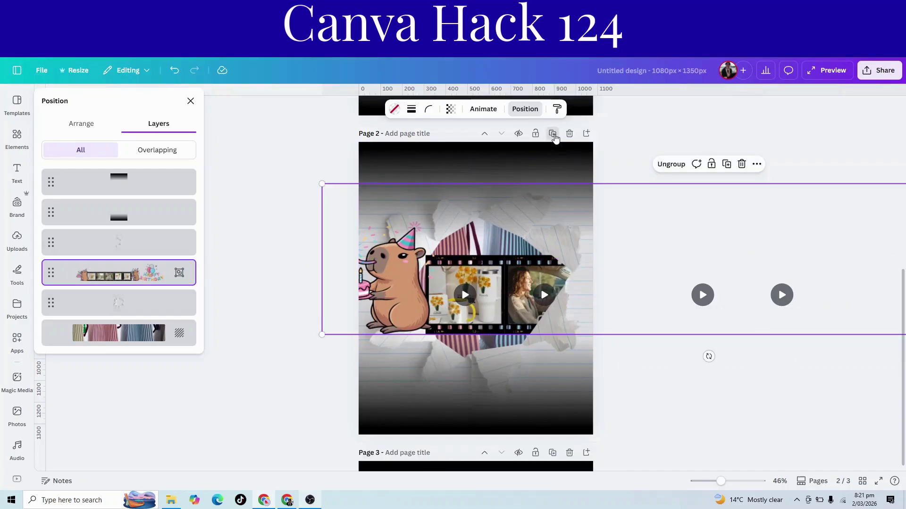
pyautogui.click(430, 298)
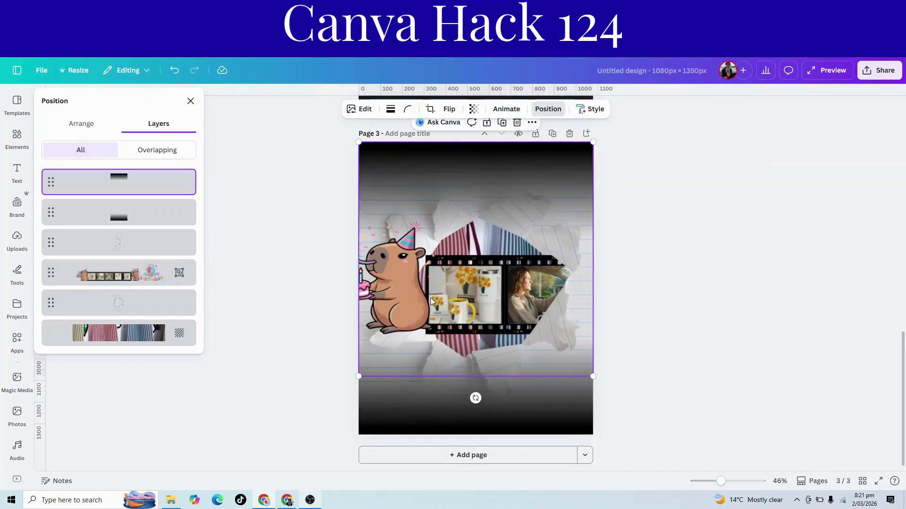
pyautogui.click(164, 283)
pyautogui.moveTo(336, 293); pyautogui.dragTo(313, 289)
# Keep duplicating up to page 8, shifting the group further left each time until the balloons and Happy Birthday lettering fill the hole.
pyautogui.click(553, 134)
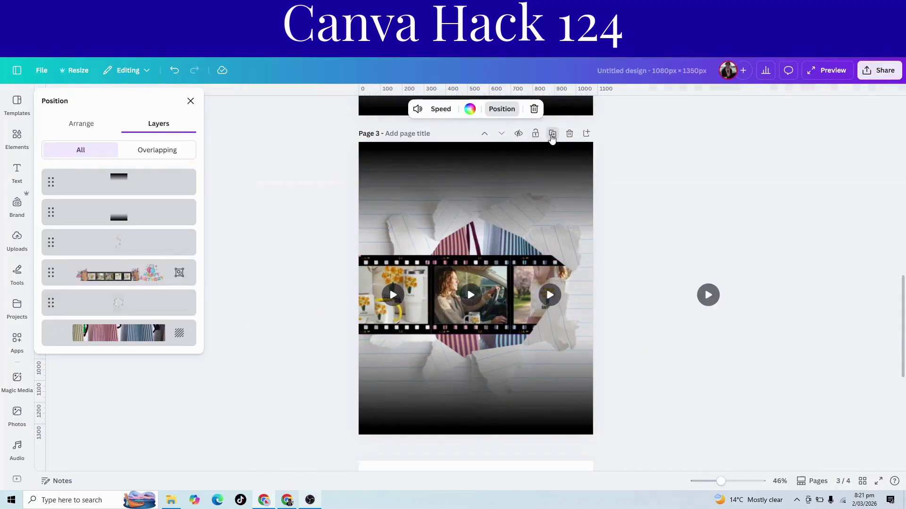
pyautogui.click(279, 294)
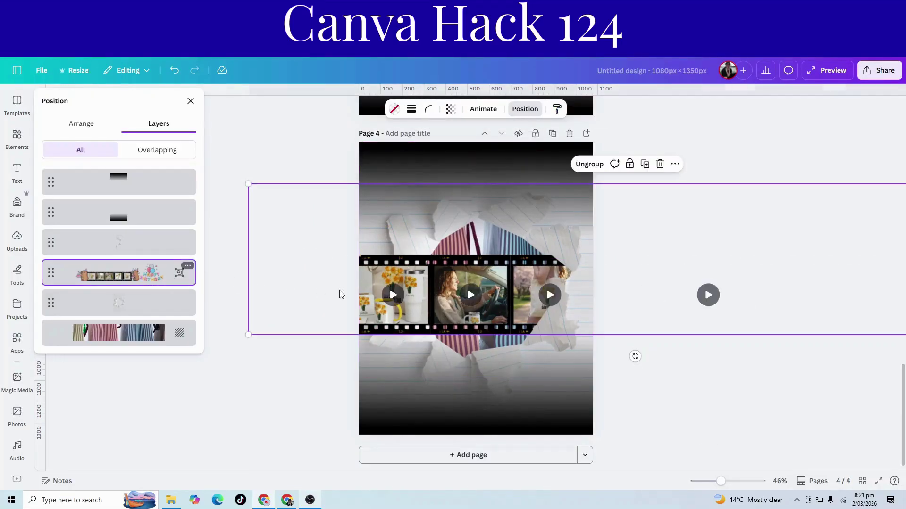
pyautogui.moveTo(309, 302); pyautogui.dragTo(247, 297)
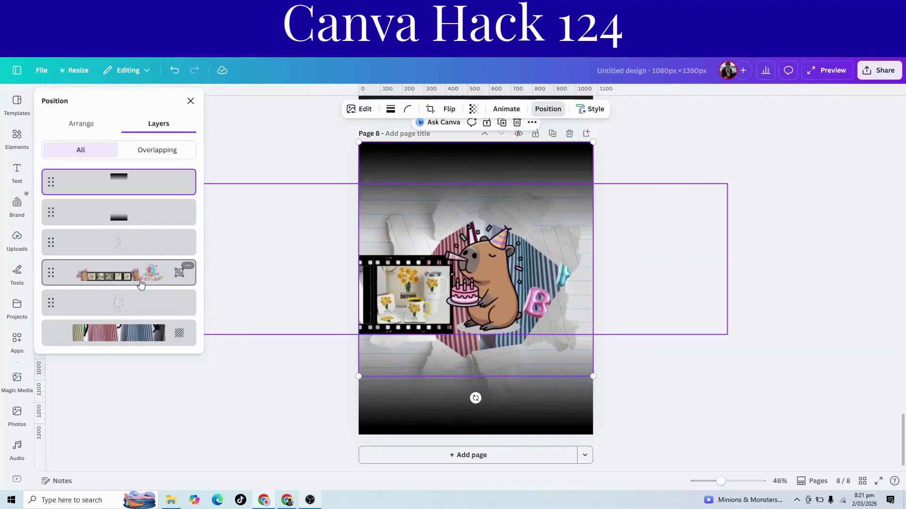
pyautogui.moveTo(319, 290); pyautogui.dragTo(193, 292)
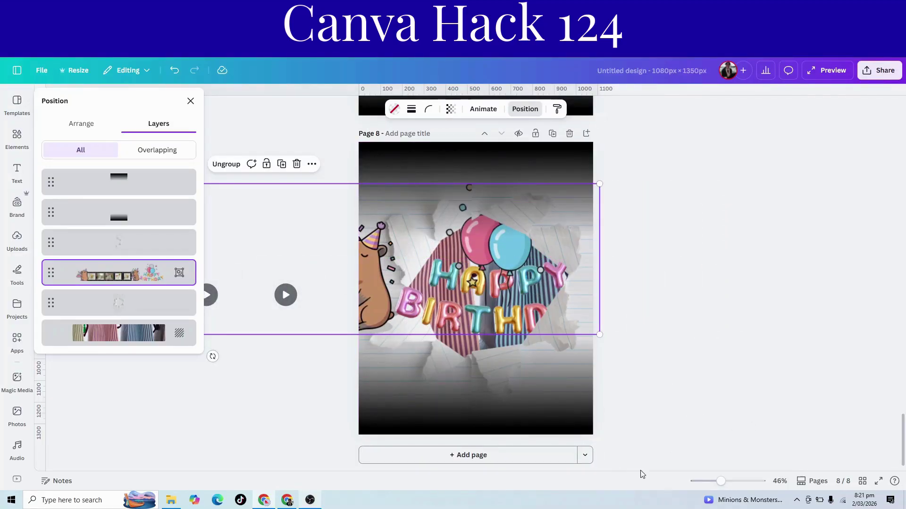
# Search the audio library for happy birthday, add Happy Birthday Party Song by ShiftyPop, and exit video editing.
pyautogui.click(814, 482)
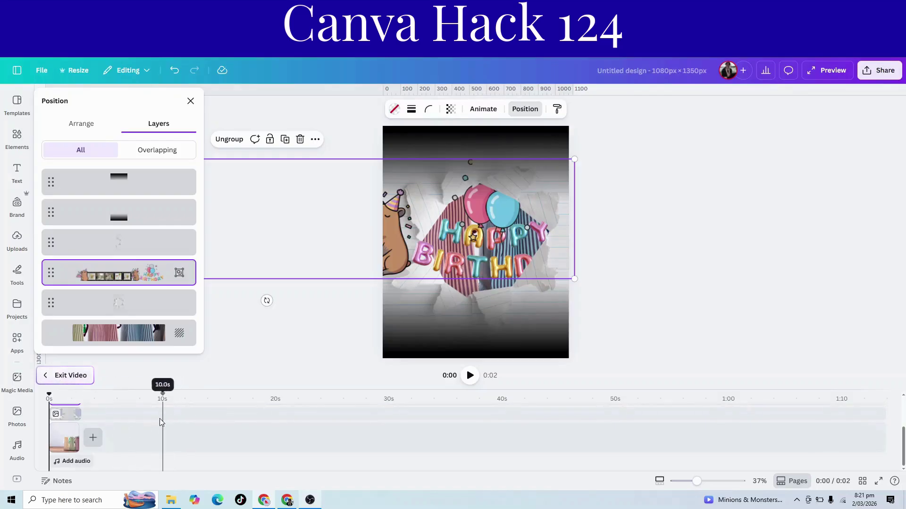
pyautogui.click(68, 462)
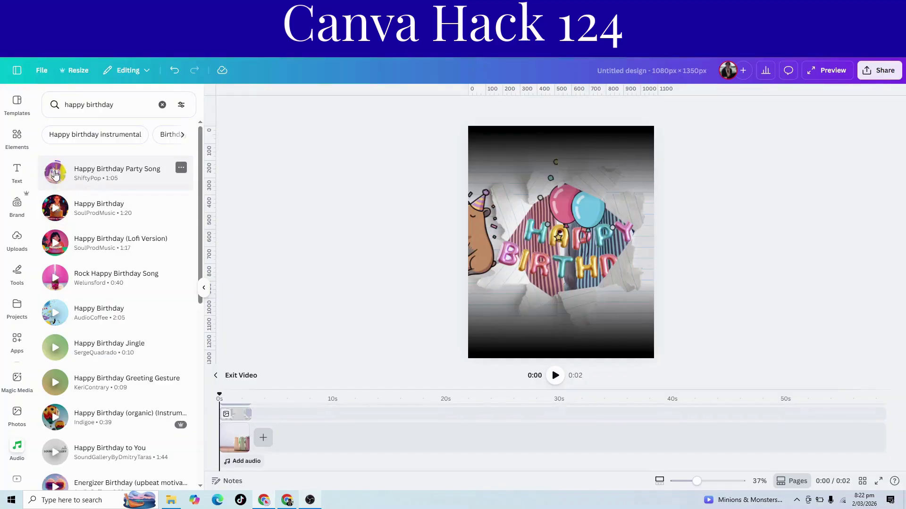
pyautogui.click(84, 180)
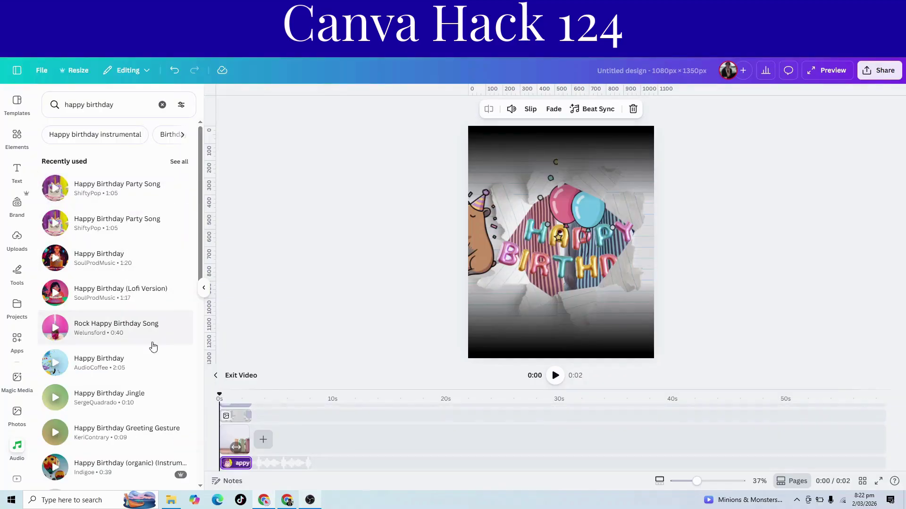
pyautogui.click(216, 378)
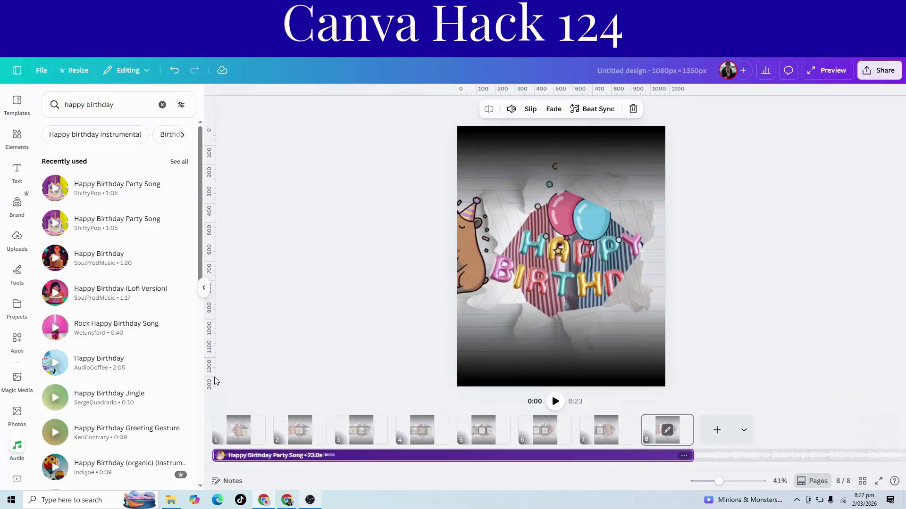
# Add page 9 and fill it with the text group, gradient and daffodil background copied from the Born in March, Made to Bloom design.
pyautogui.click(716, 432)
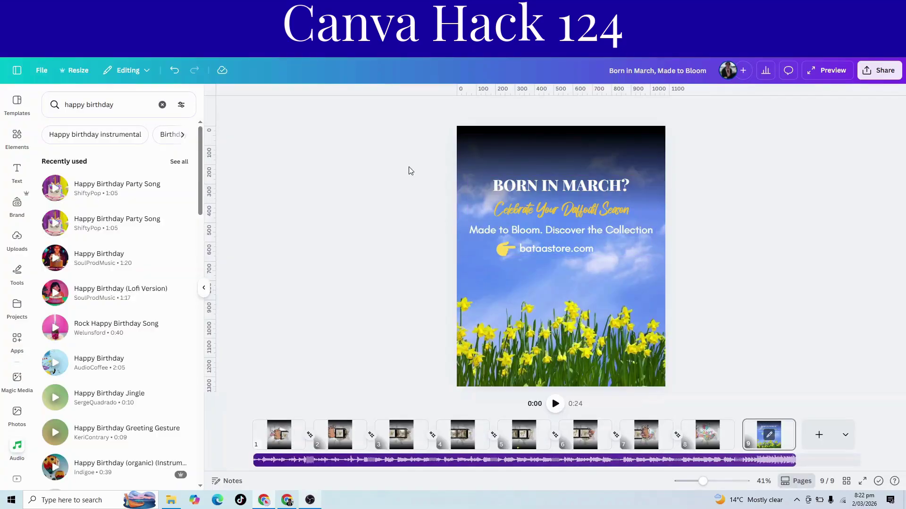
pyautogui.moveTo(408, 160); pyautogui.dragTo(575, 349)
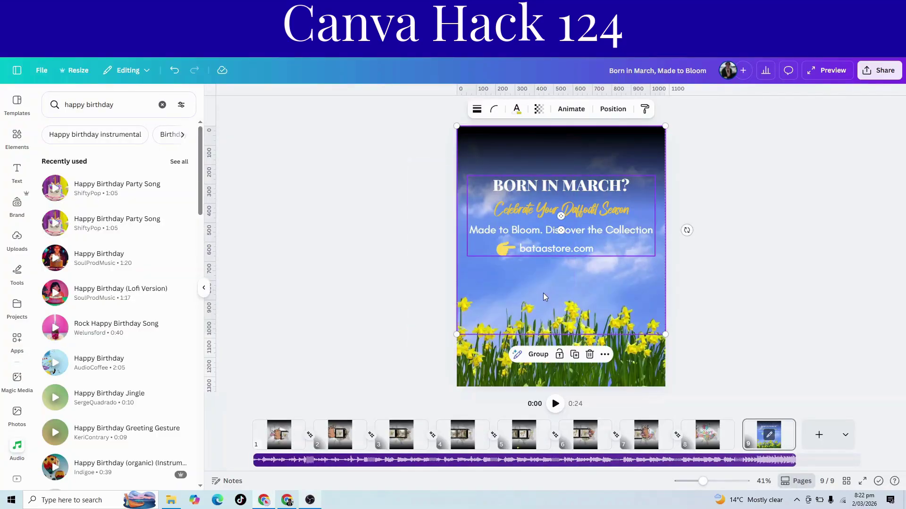
pyautogui.click(563, 367)
pyautogui.rightClick(562, 367)
pyautogui.click(595, 226)
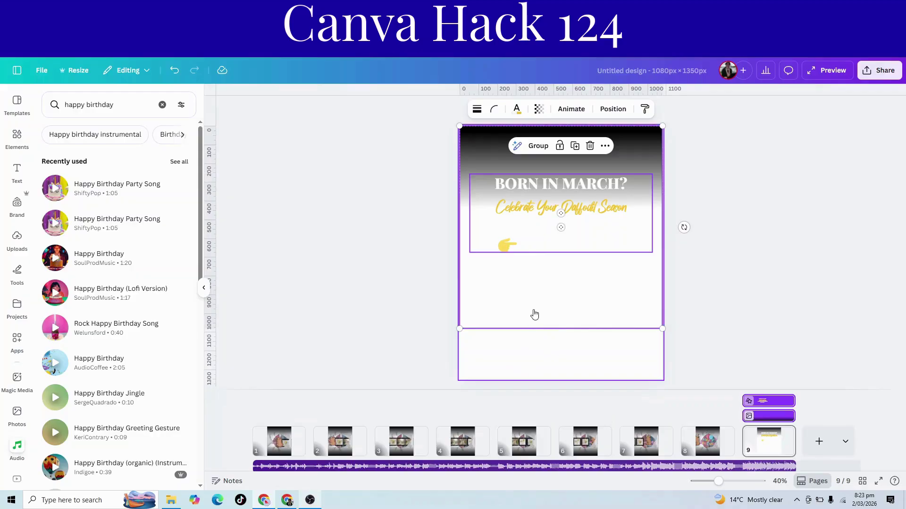
pyautogui.rightClick(535, 315)
pyautogui.click(532, 340)
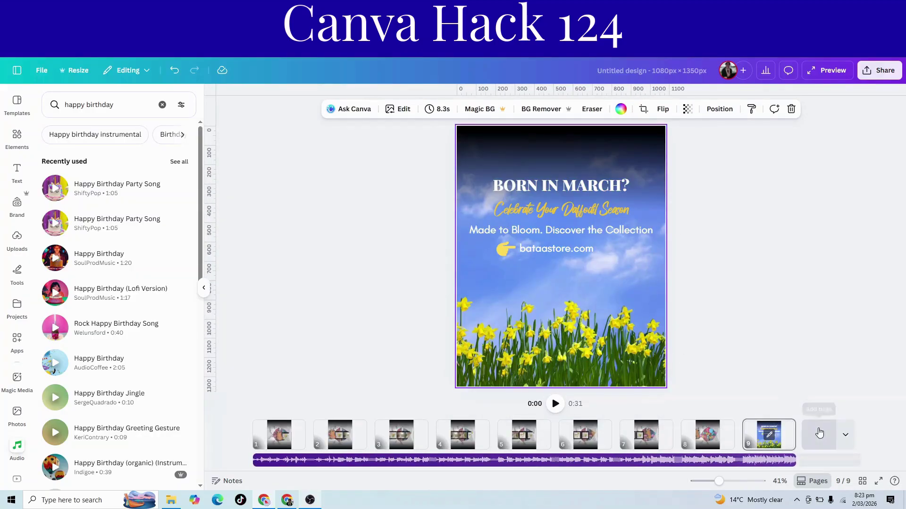
# Add a Match & Move transition after page 1, set its duration to 1 second, and apply it between all pages.
pyautogui.click(309, 442)
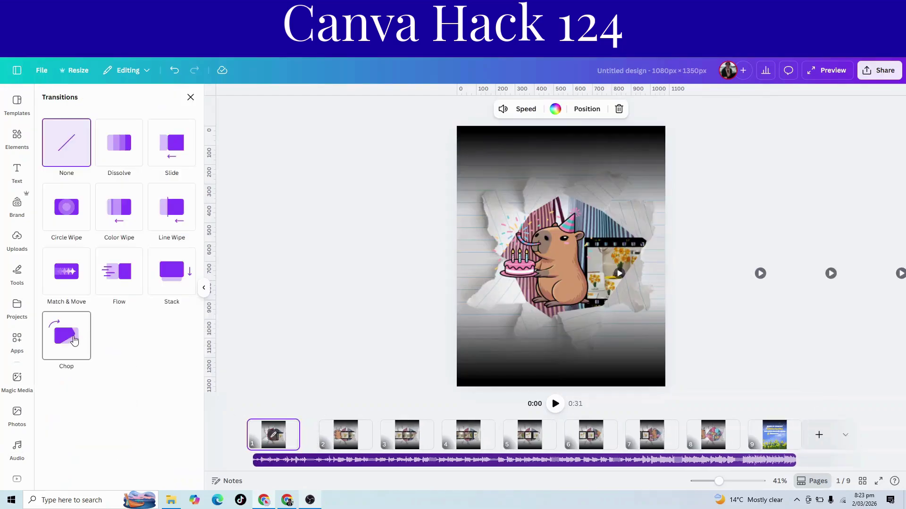
pyautogui.click(66, 279)
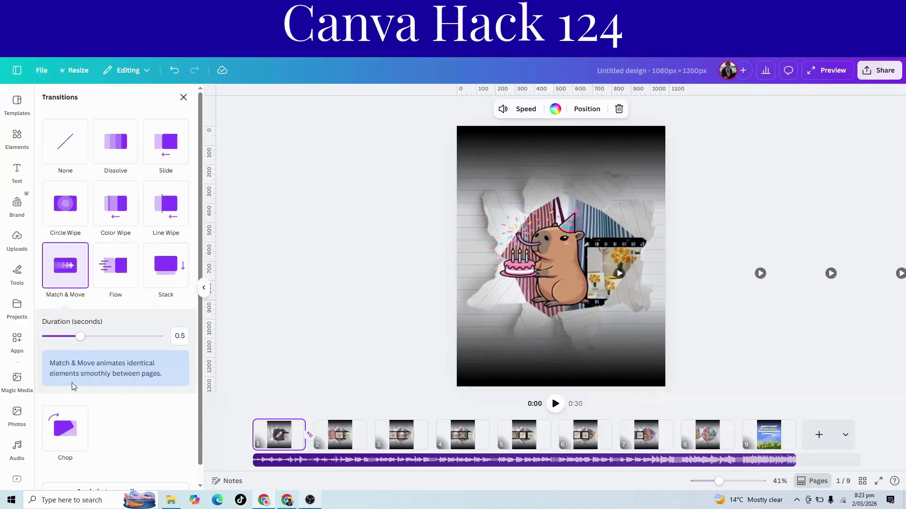
pyautogui.scroll(-1, 79, 415)
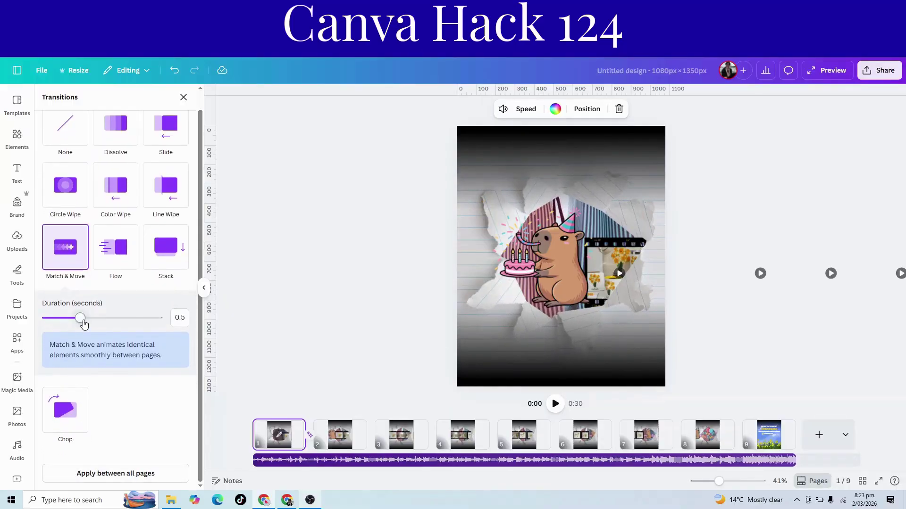
pyautogui.moveTo(84, 325); pyautogui.dragTo(105, 323)
pyautogui.moveTo(117, 323); pyautogui.dragTo(121, 323)
pyautogui.click(92, 474)
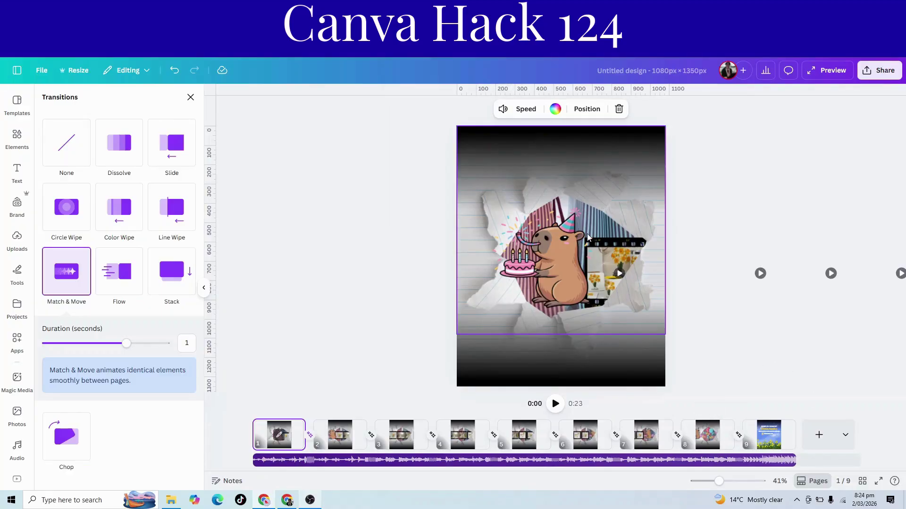
# Download pages 1–9 as an MP4 video at 1,080 × 1,350 px and save it as Untitled design.
pyautogui.click(878, 70)
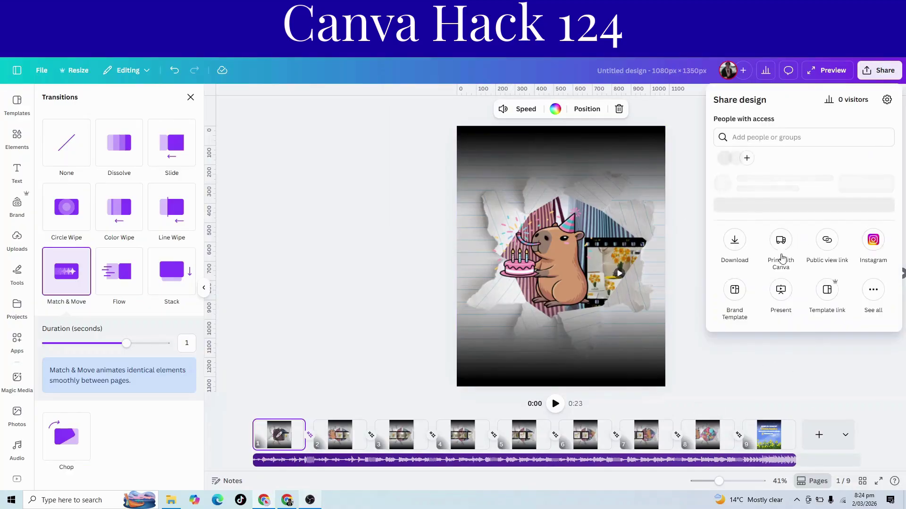
pyautogui.click(745, 268)
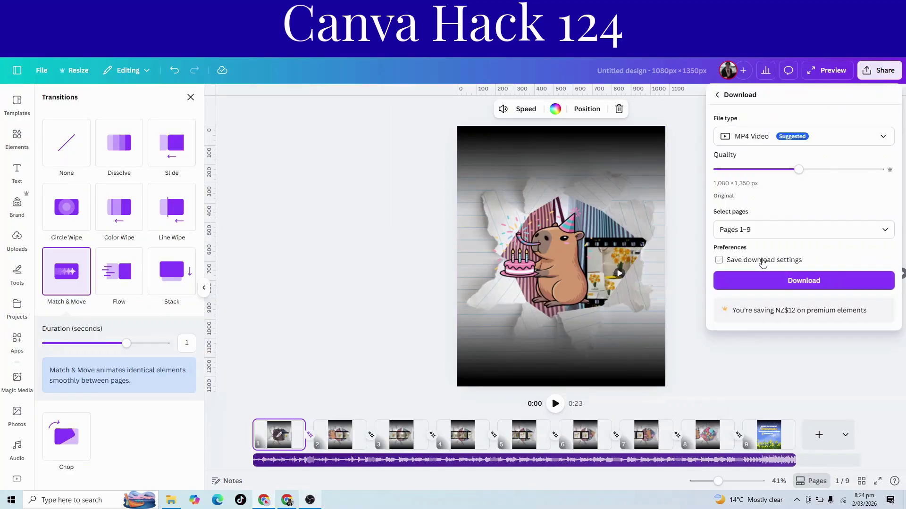
pyautogui.click(718, 261)
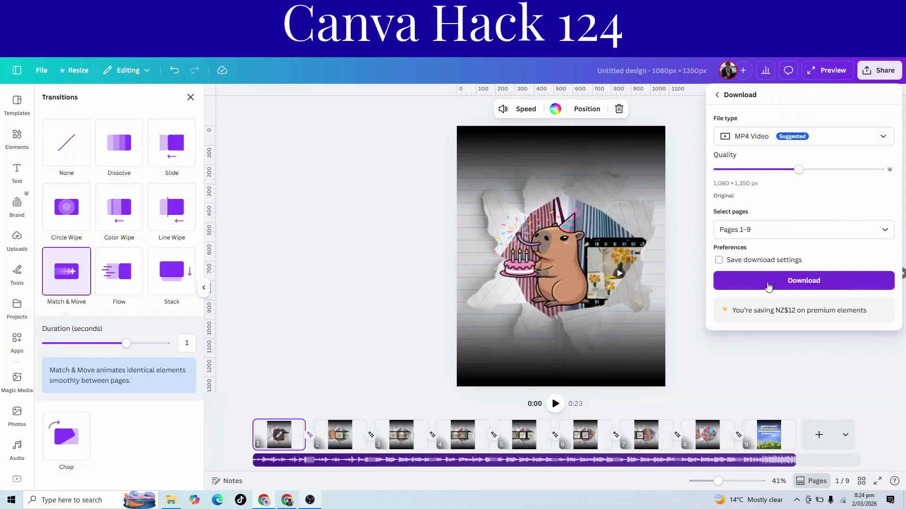
pyautogui.click(768, 283)
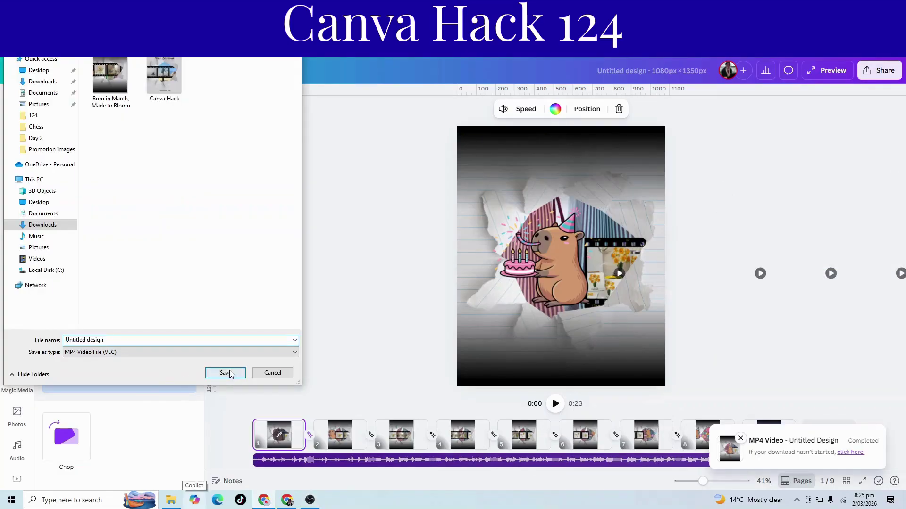
pyautogui.click(226, 372)
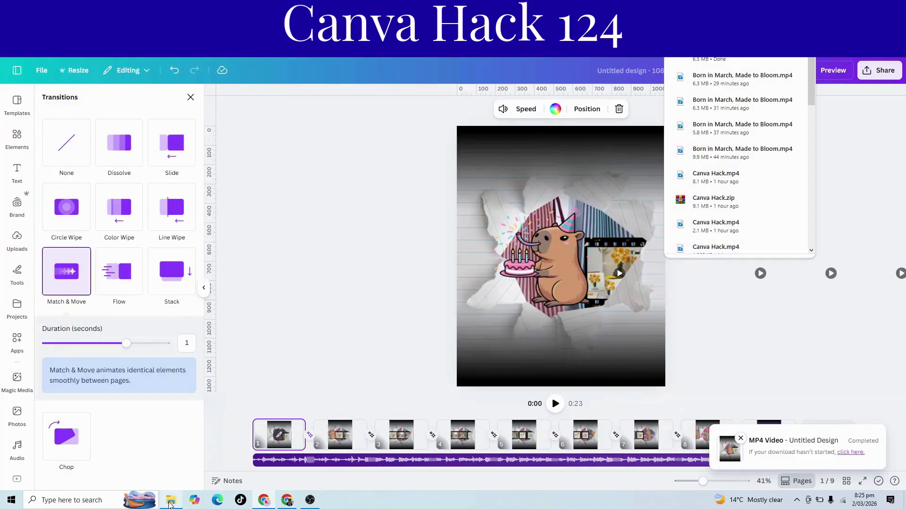
# Switch to File Explorer and select the downloaded Untitled design video in the 124 folder.
pyautogui.click(171, 501)
pyautogui.click(309, 132)
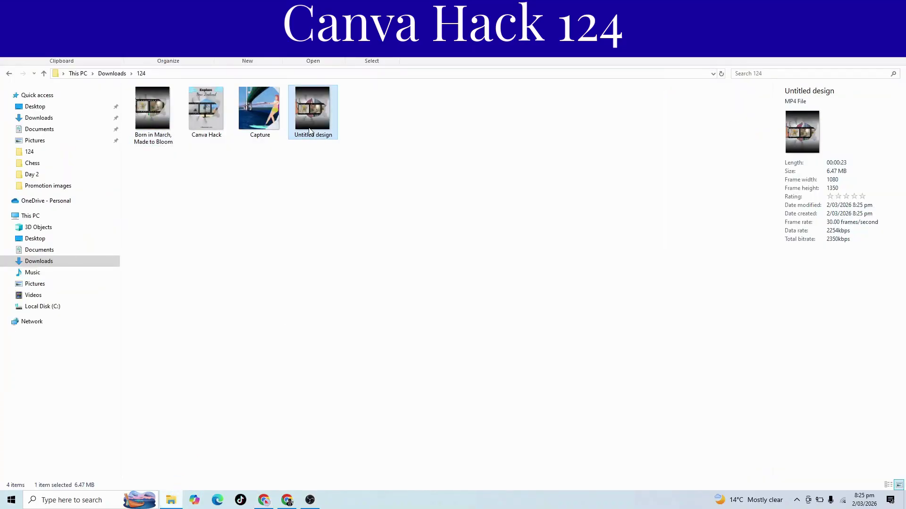